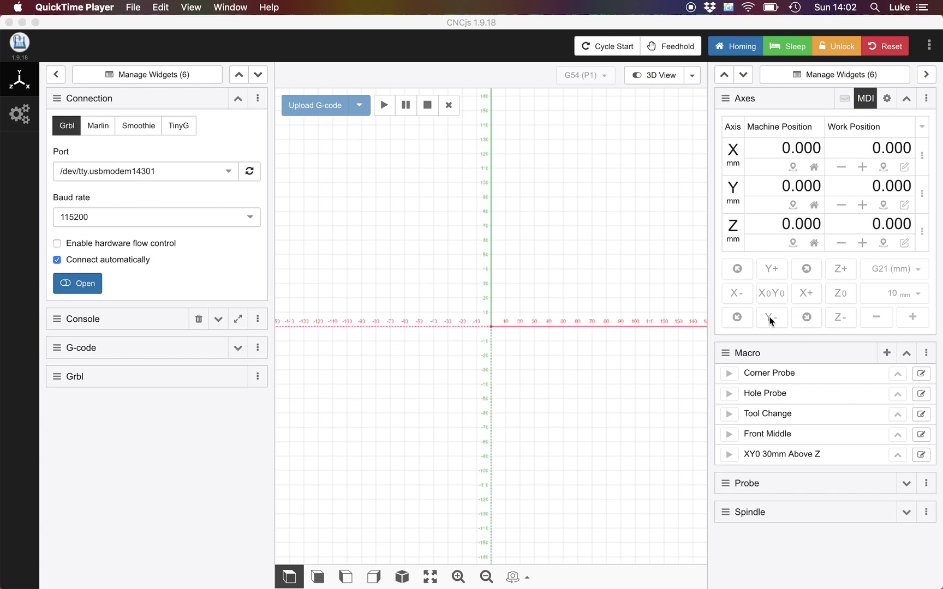
Switch off the Spindle Widget in Manage Widgets and confirm, leaving seven widgets
left_click(168, 79)
left_click(159, 81)
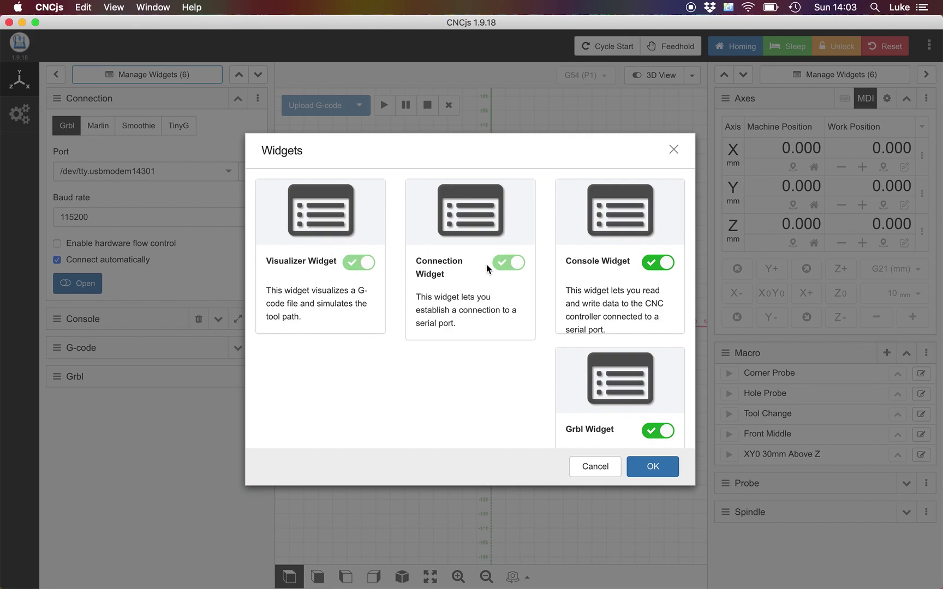
scroll(486, 265, "down", 5)
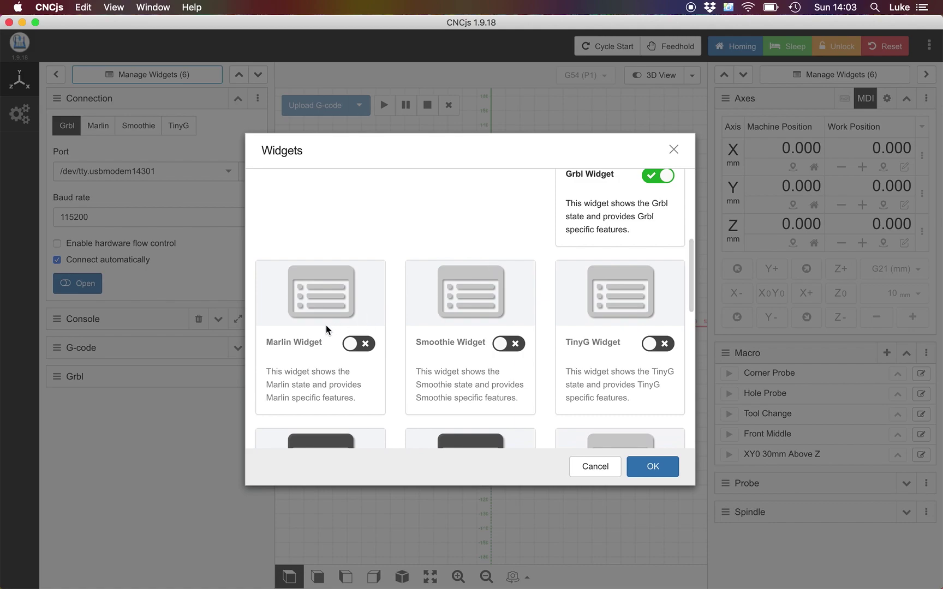
scroll(508, 334, "down", 5)
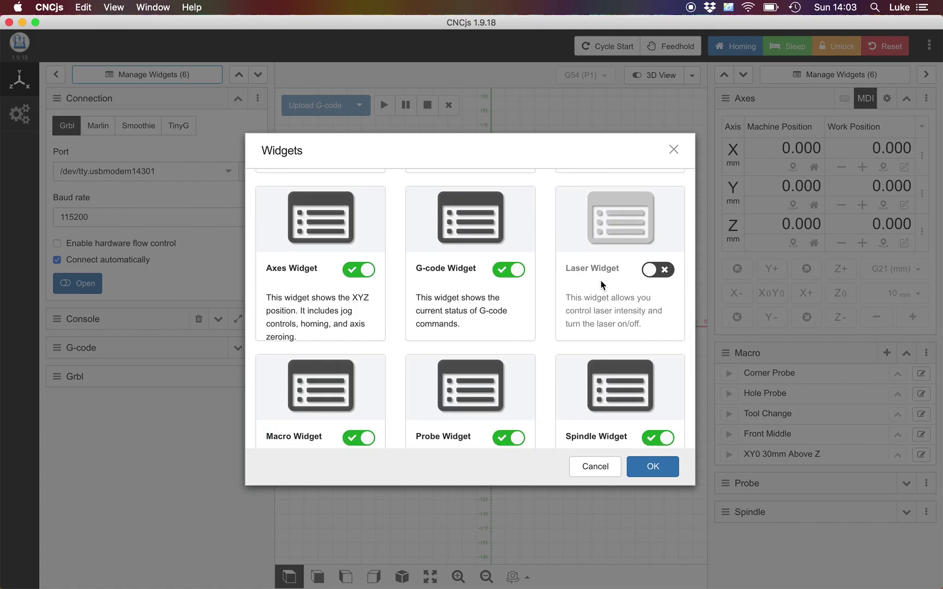
scroll(618, 276, "down", 4)
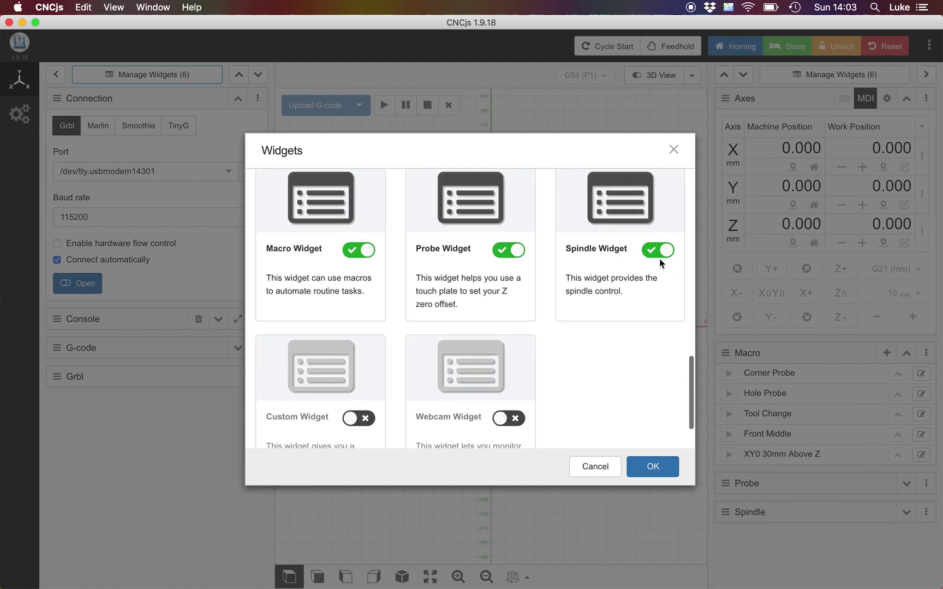
scroll(562, 264, "down", 1)
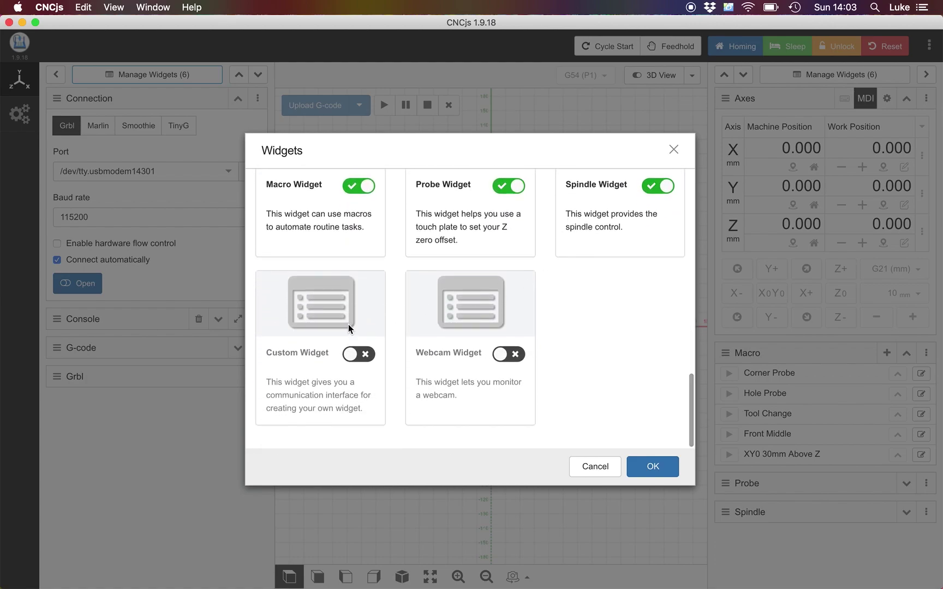
left_click(654, 191)
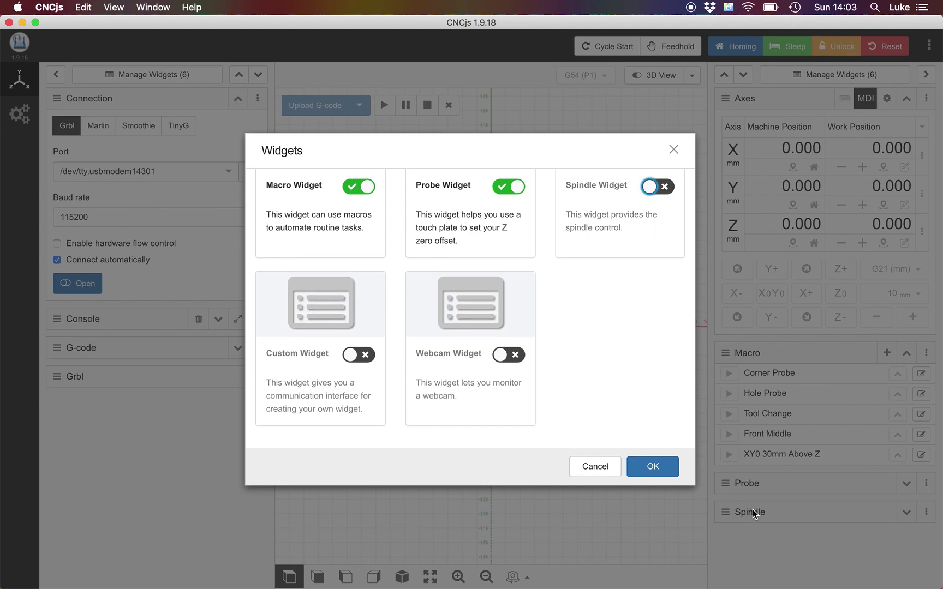
left_click(661, 471)
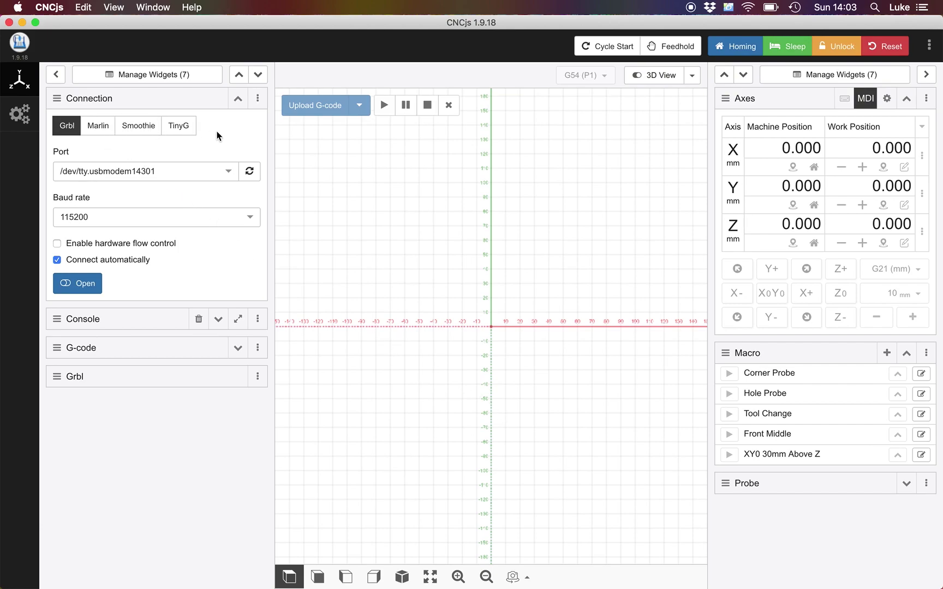
Connect to the Grbl controller on /dev/tty.usbmodem14301 at 115200 baud
left_click(238, 99)
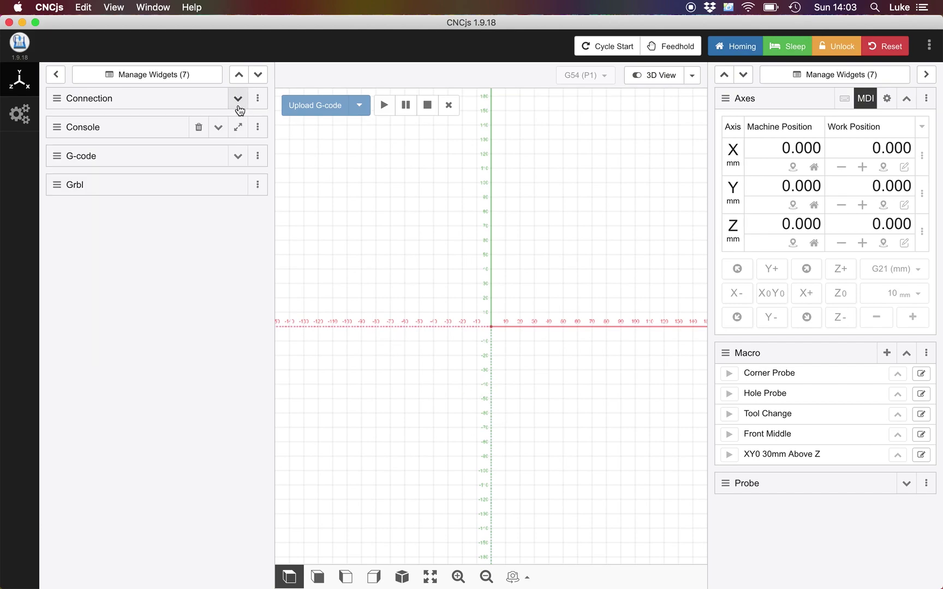
left_click(239, 105)
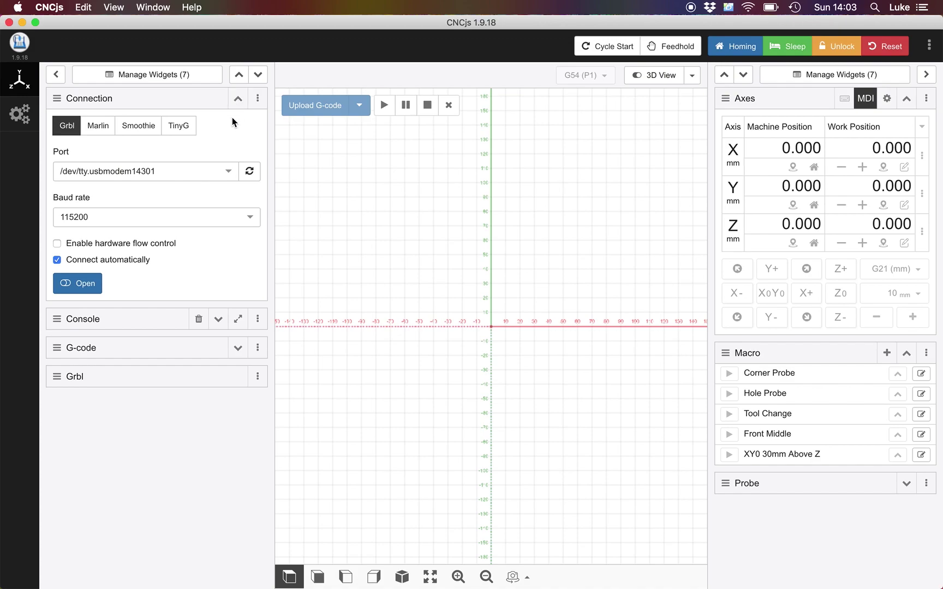
left_click(156, 171)
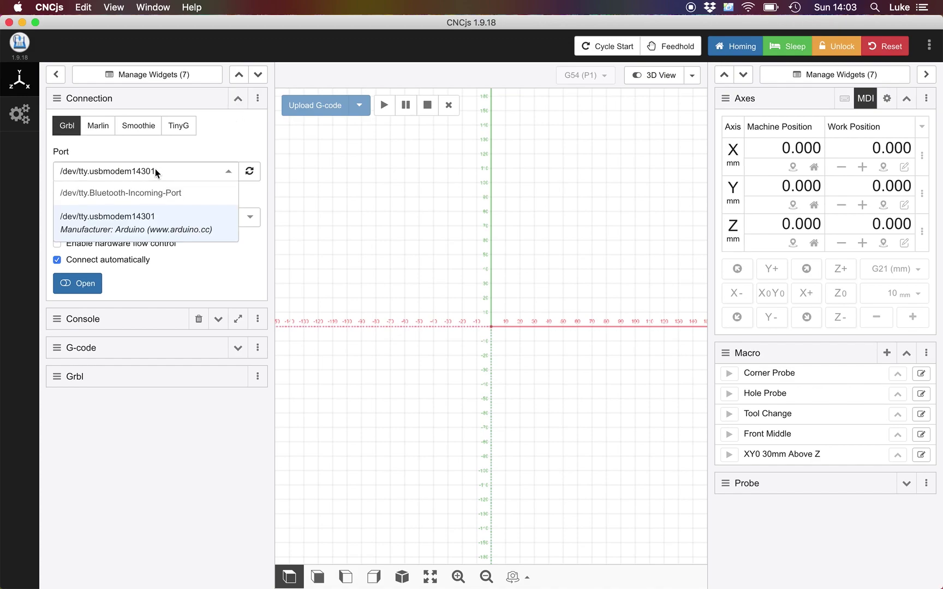
left_click(160, 227)
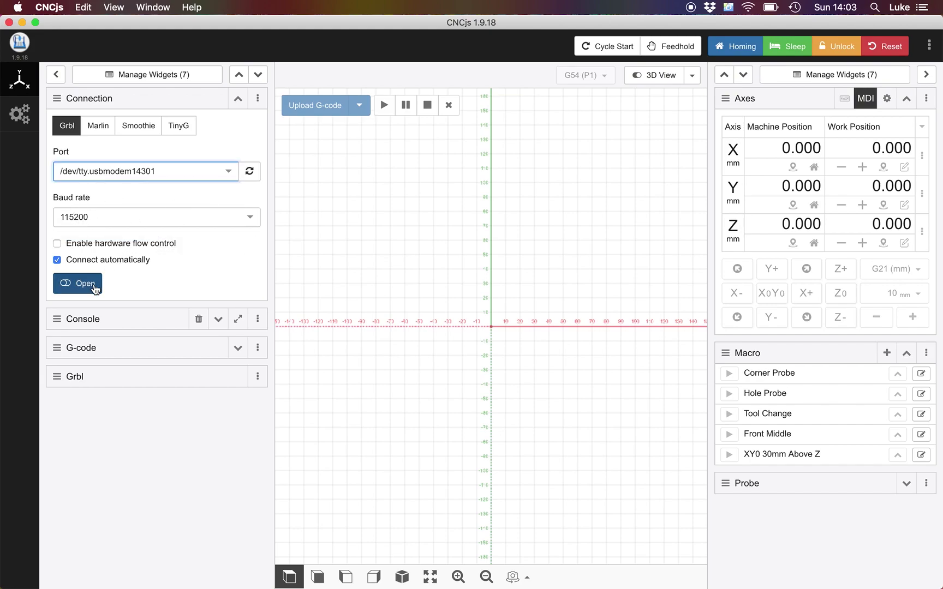
left_click(251, 172)
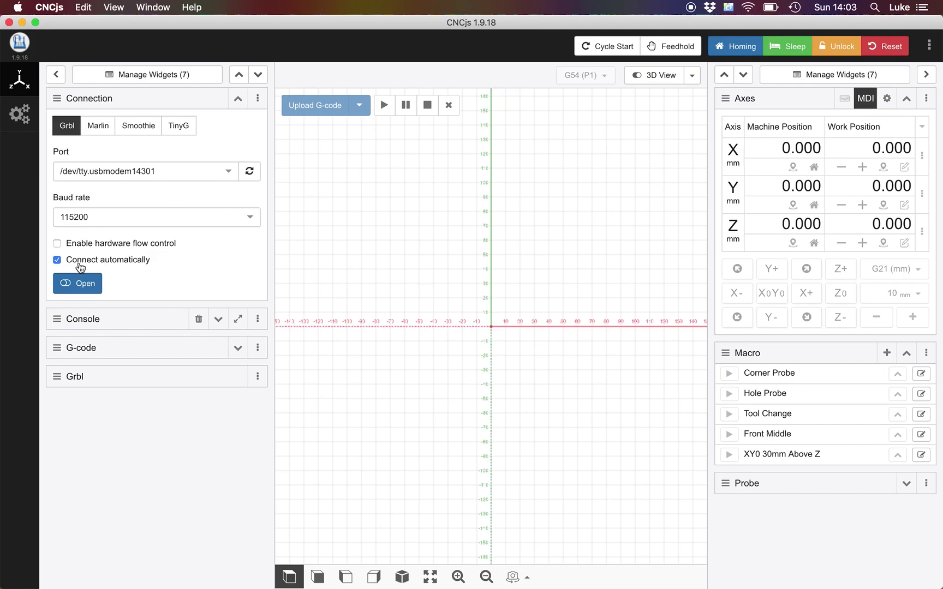
left_click(84, 285)
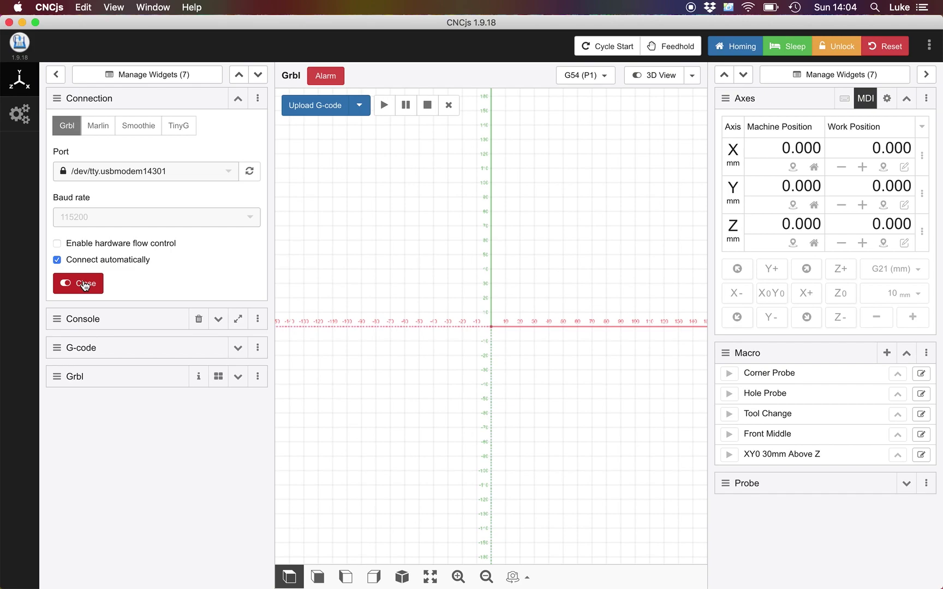
left_click(237, 99)
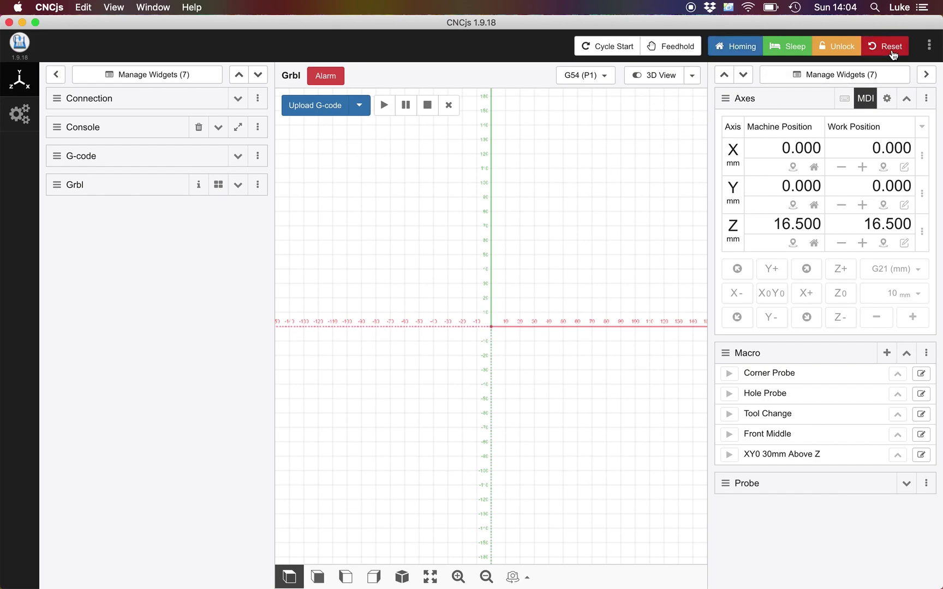
Unlock the machine so Grbl clears its alarm and reports Idle
left_click(847, 51)
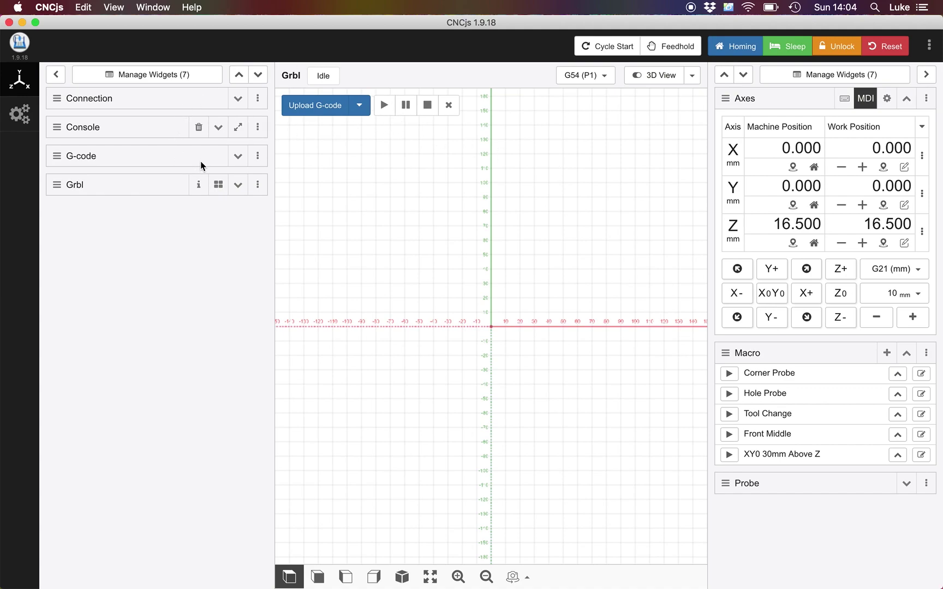
Send $132=10 from the Console to set Z maximum travel to 10
left_click(218, 128)
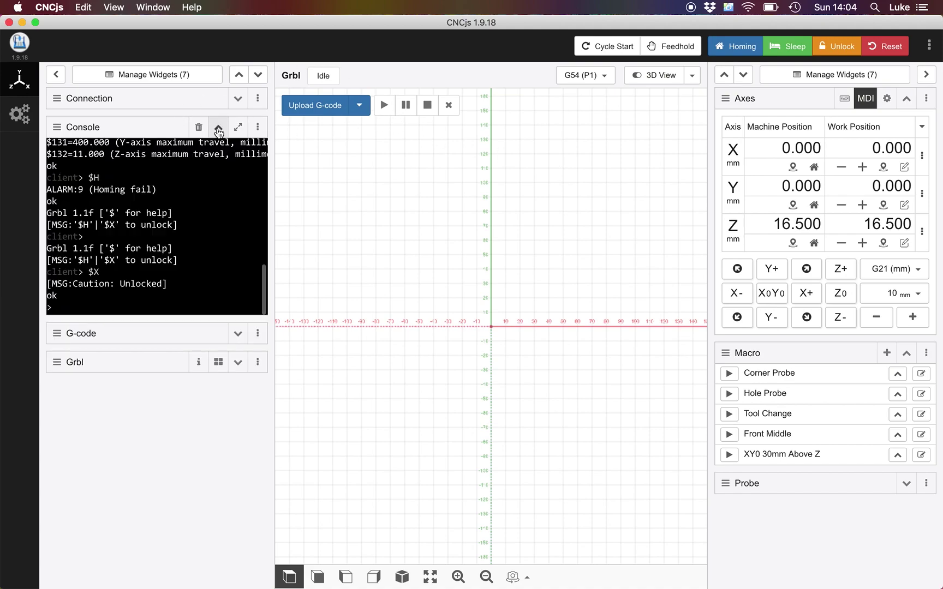
scroll(180, 220, "up", 5)
scroll(180, 220, "up", 10)
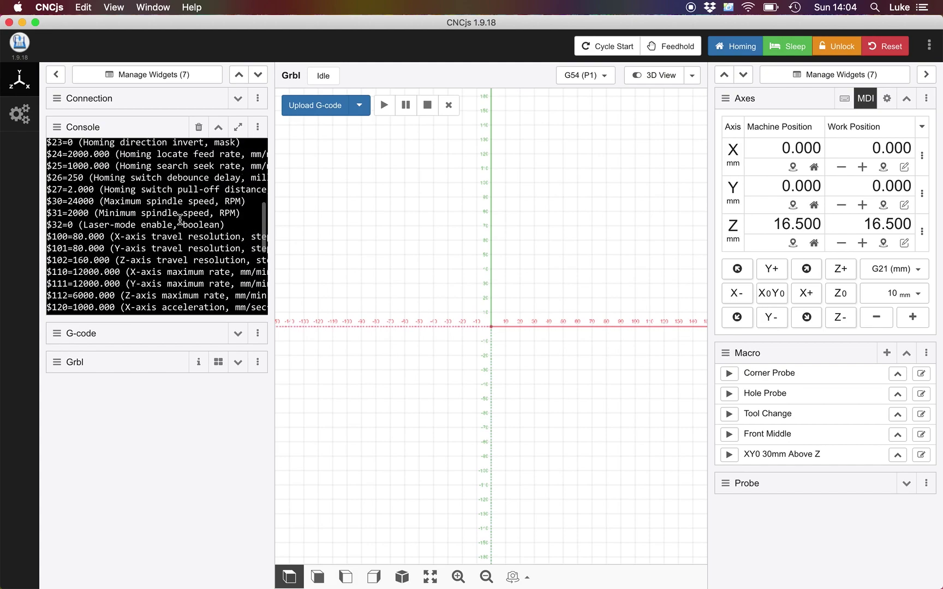
scroll(157, 179, "down", 15)
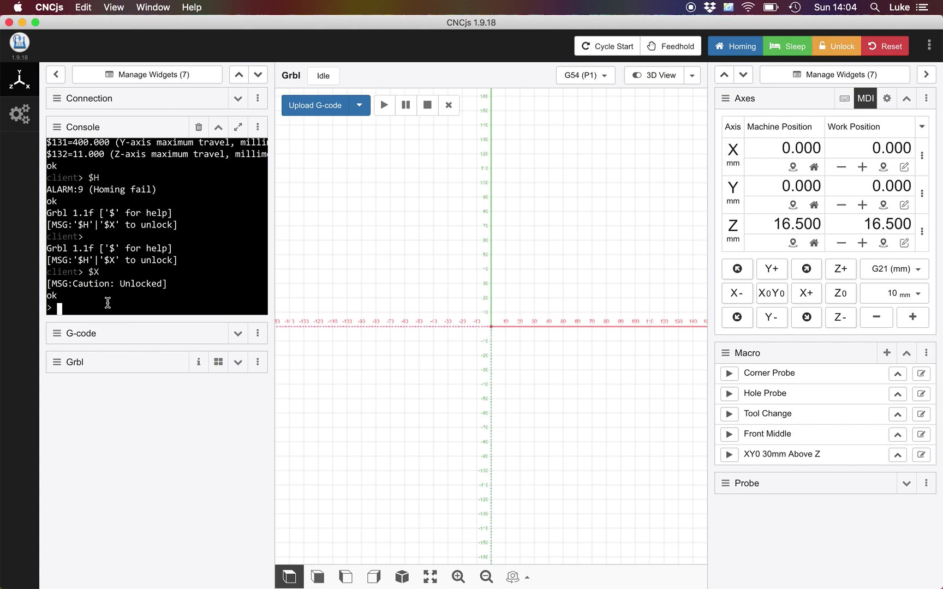
type("$132=10")
key("Return")
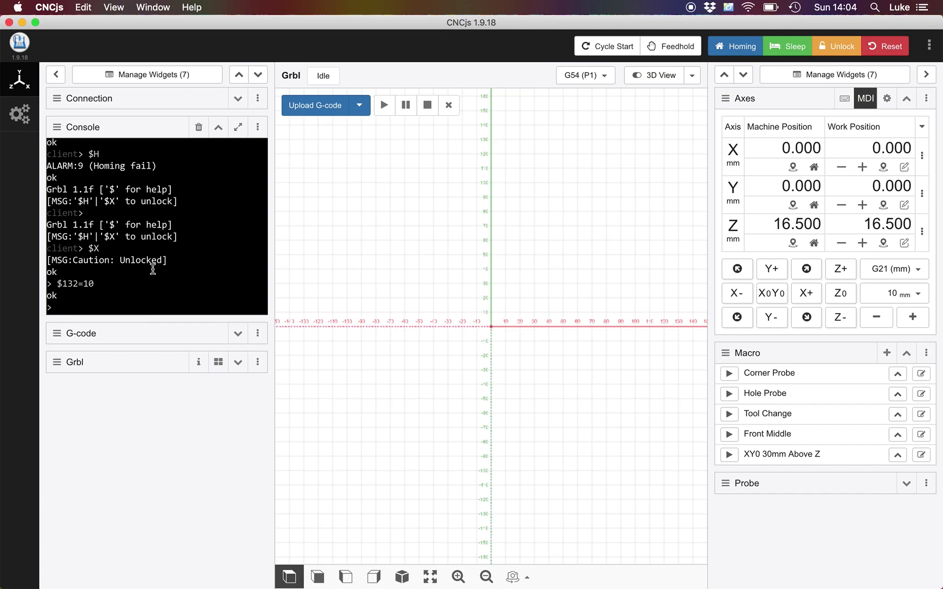
left_click(218, 128)
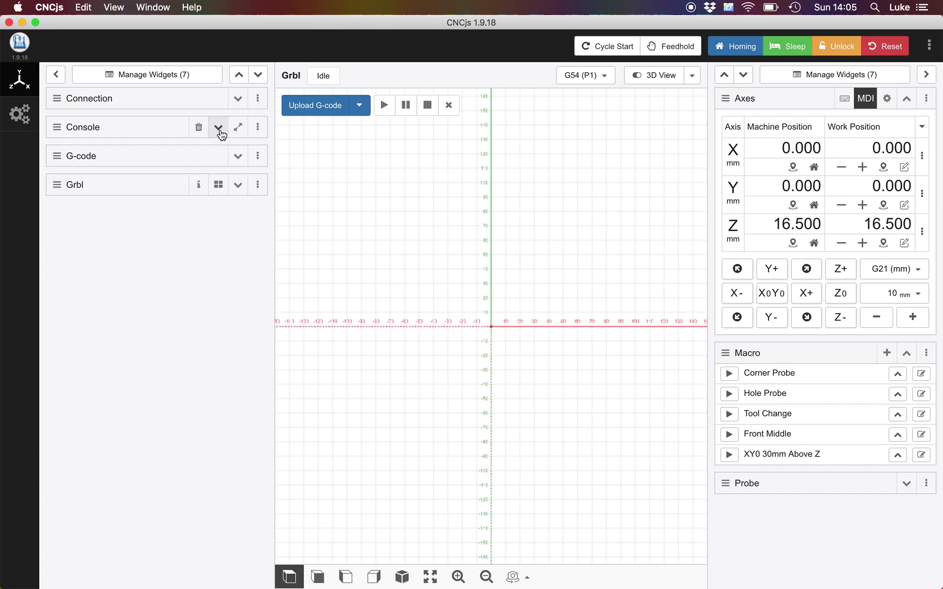
left_click(238, 157)
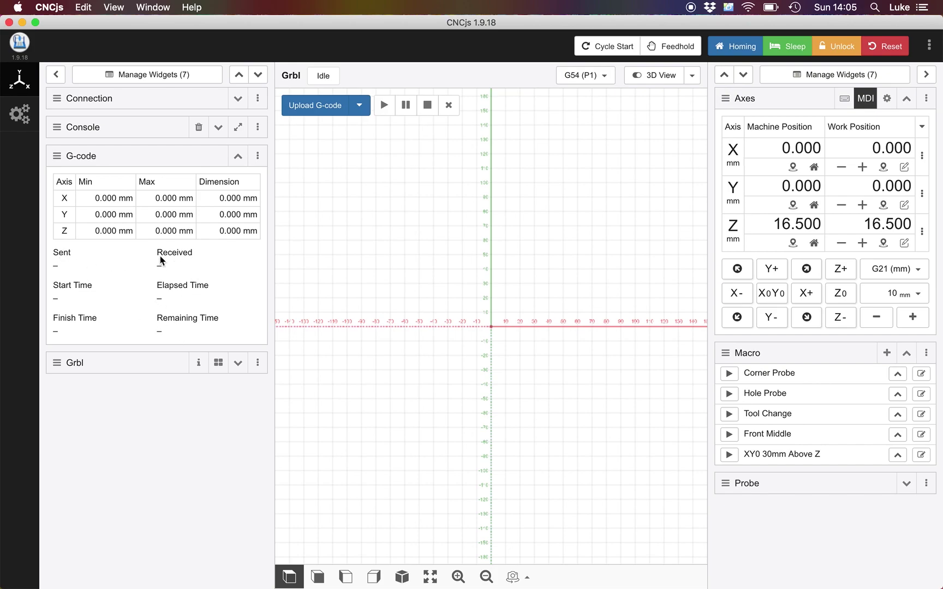
left_click_drag(101, 287, 65, 286)
left_click_drag(168, 286, 233, 290)
left_click(238, 363)
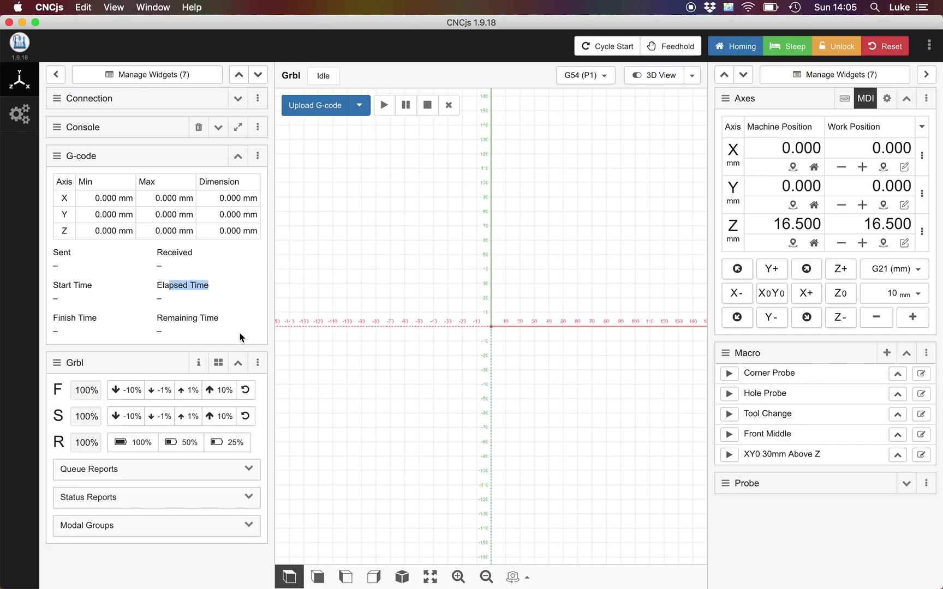
left_click(238, 156)
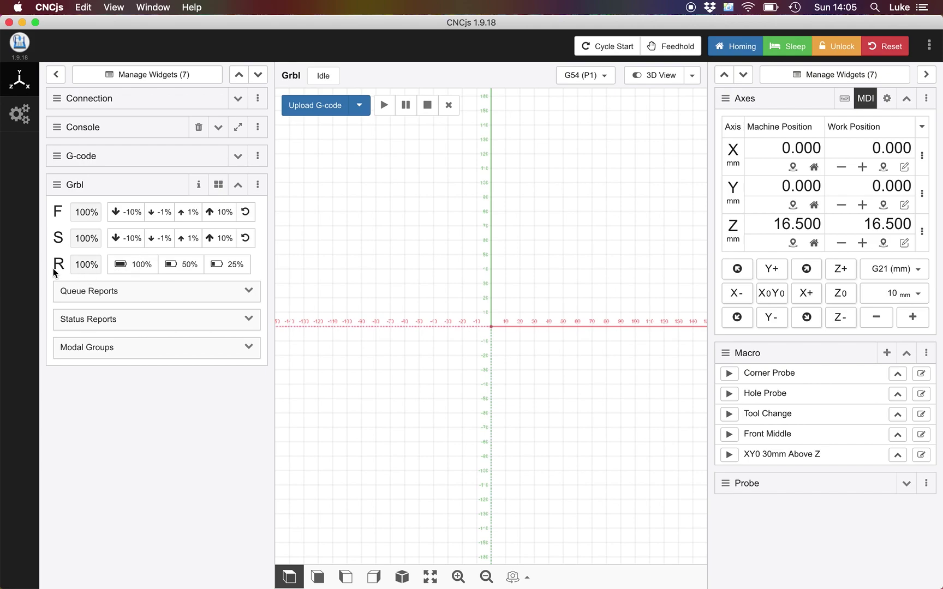
double_click(76, 266)
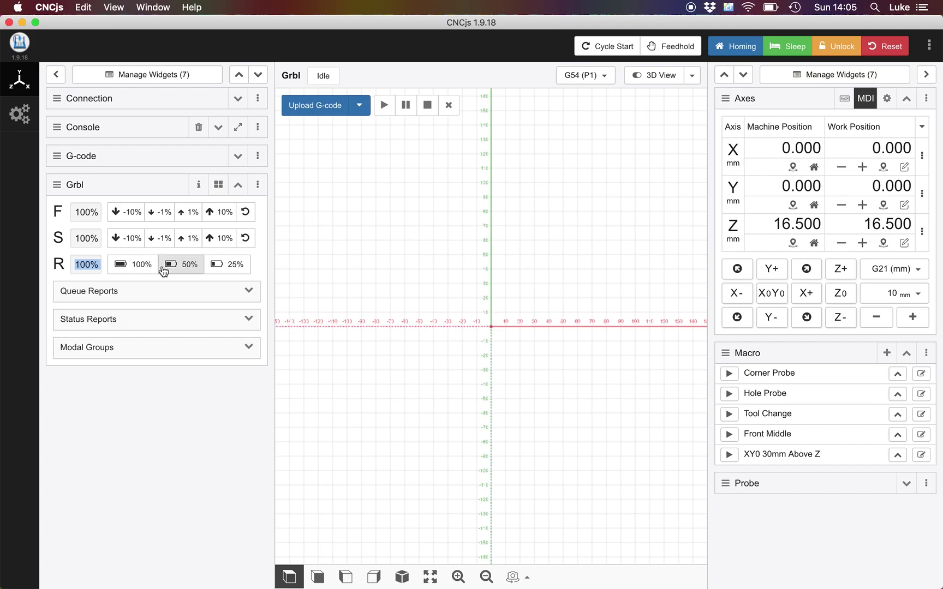
left_click(250, 292)
left_click(249, 291)
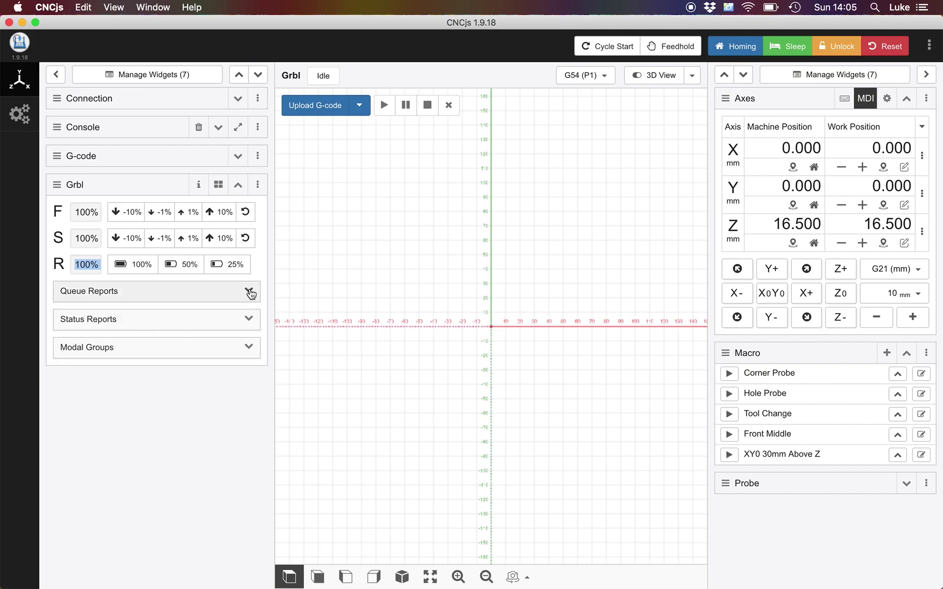
left_click(250, 323)
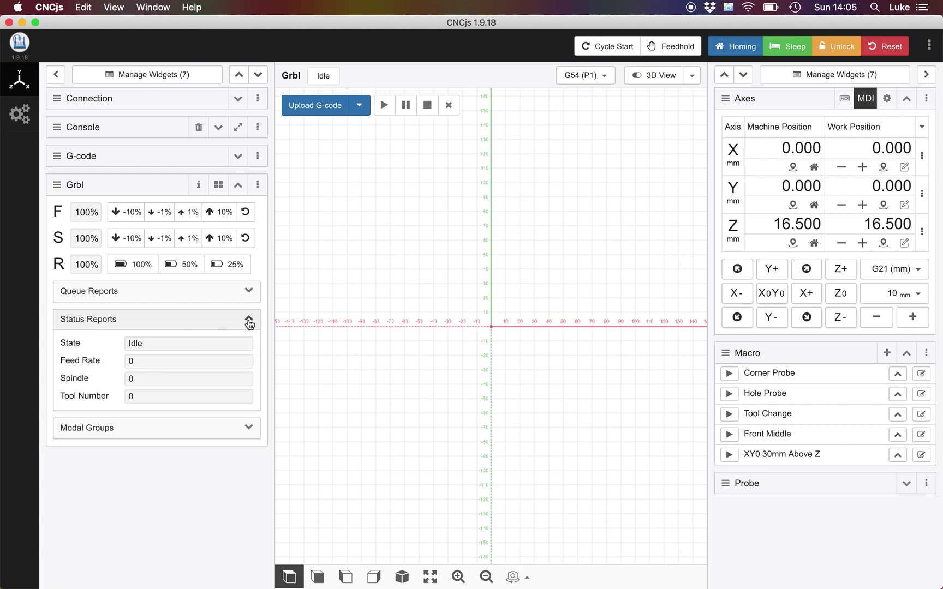
left_click(249, 323)
left_click(246, 347)
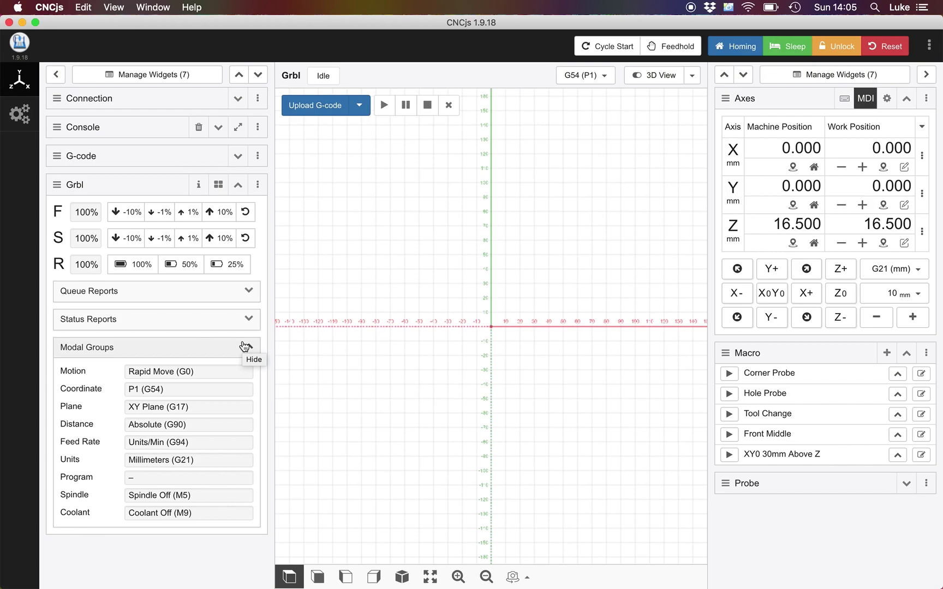
left_click(245, 347)
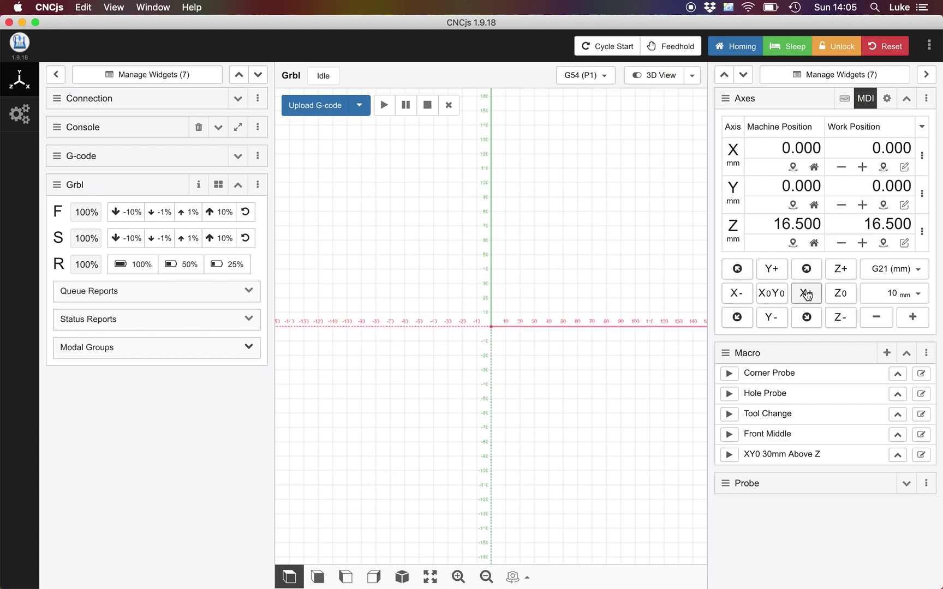
Raise the jog step to 100 mm and jog X-Y- to reach X -200, Y -200
left_click(899, 295)
left_click(914, 319)
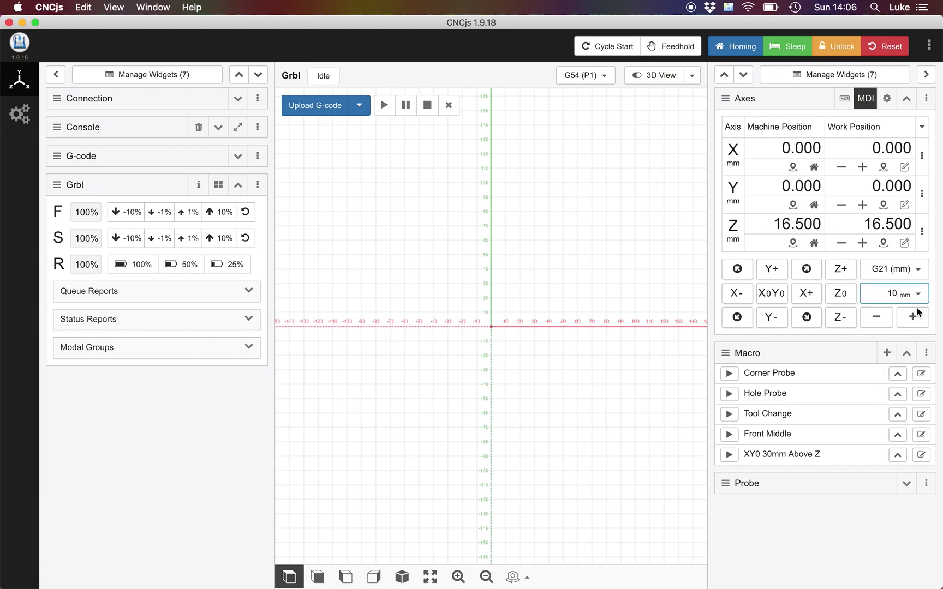
double_click(915, 319)
left_click(914, 319)
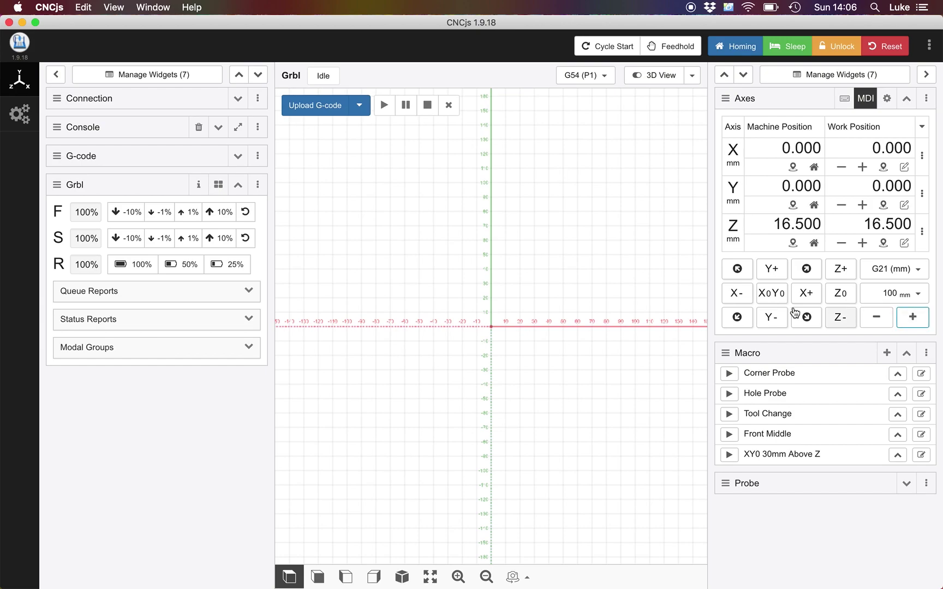
left_click(737, 317)
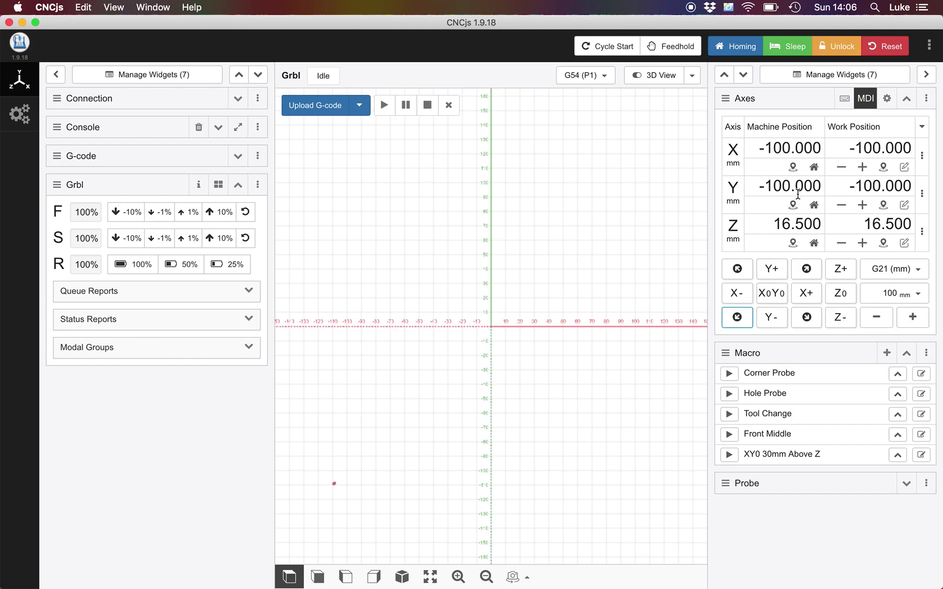
left_click(738, 317)
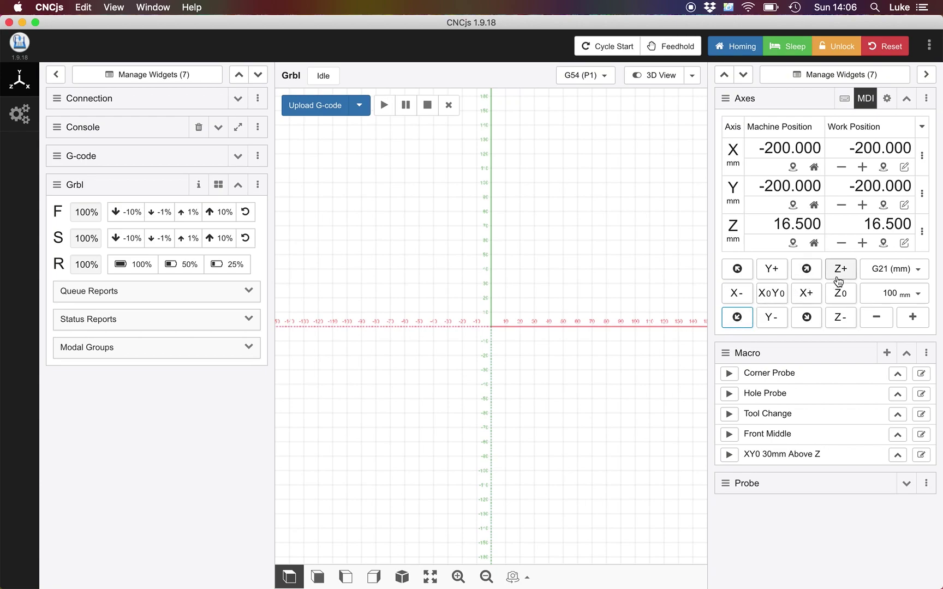
Zero the X, Y and Z work positions at the current machine location
left_click(884, 168)
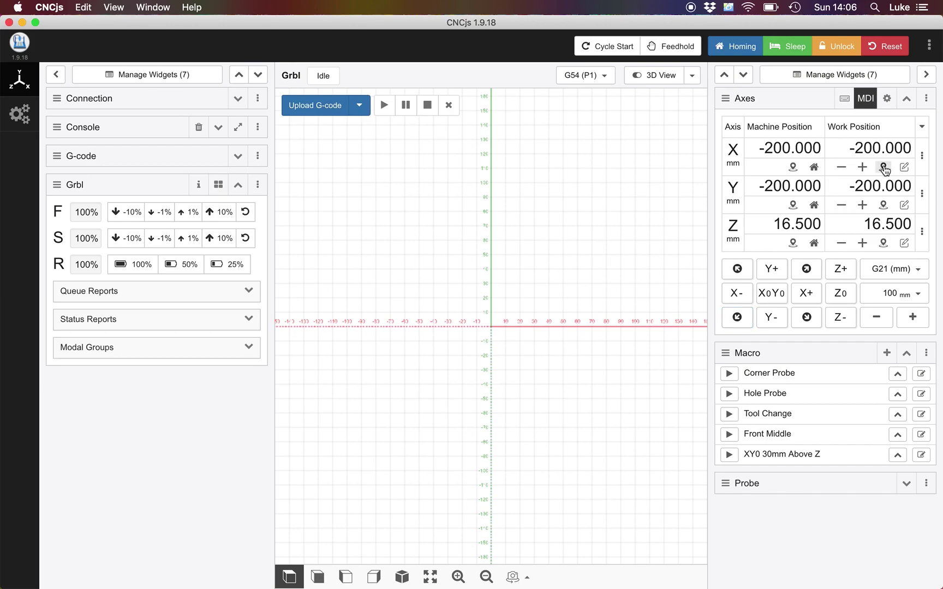
left_click(883, 205)
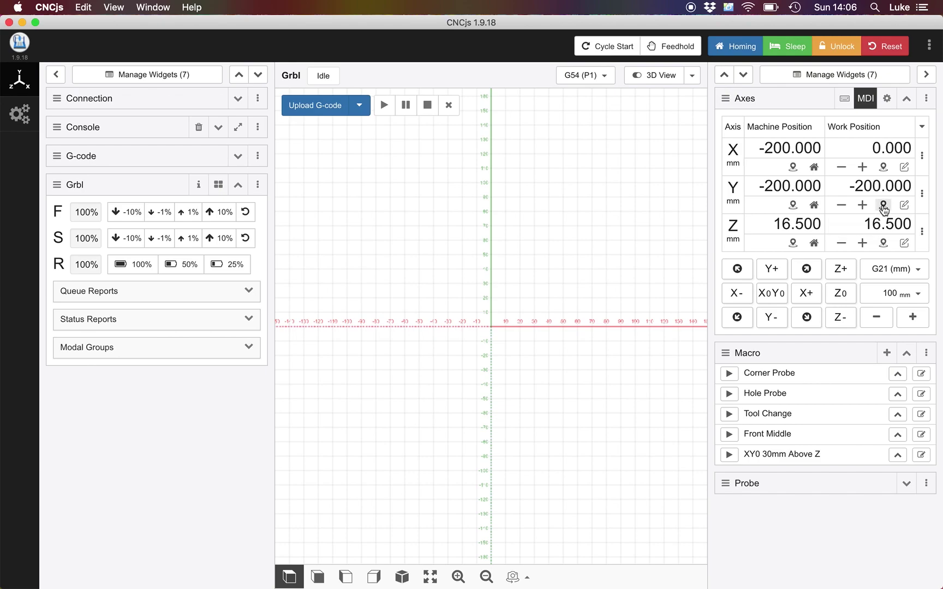
left_click(883, 243)
Test-jog X 100 mm out and back, view the X axis menu, and enable keyboard jogging
left_click(862, 167)
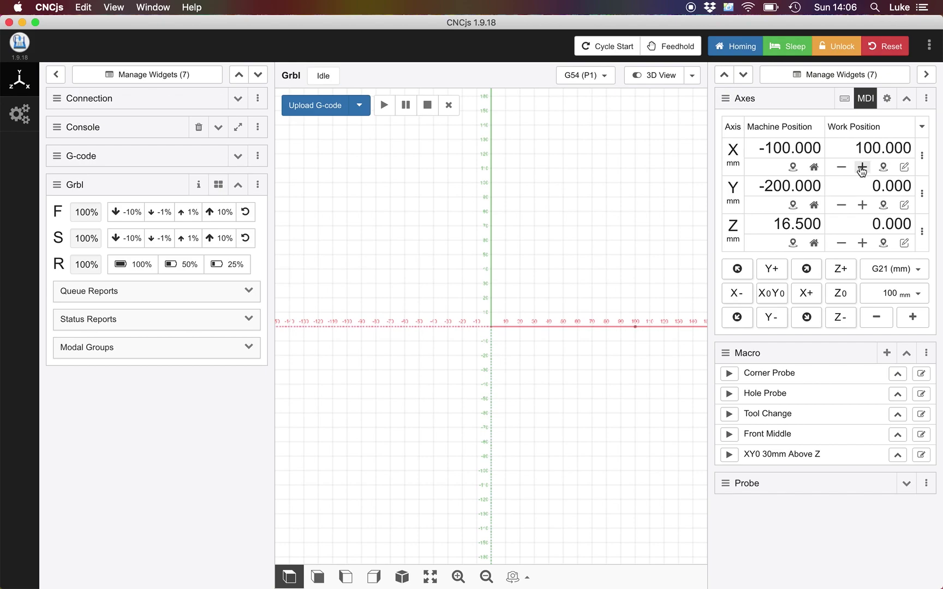
left_click(842, 168)
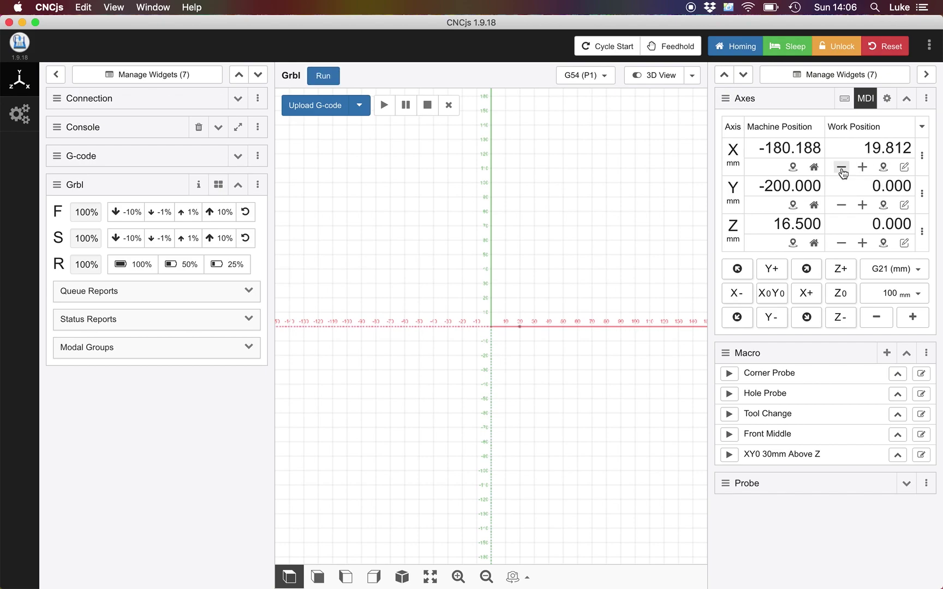
left_click(921, 157)
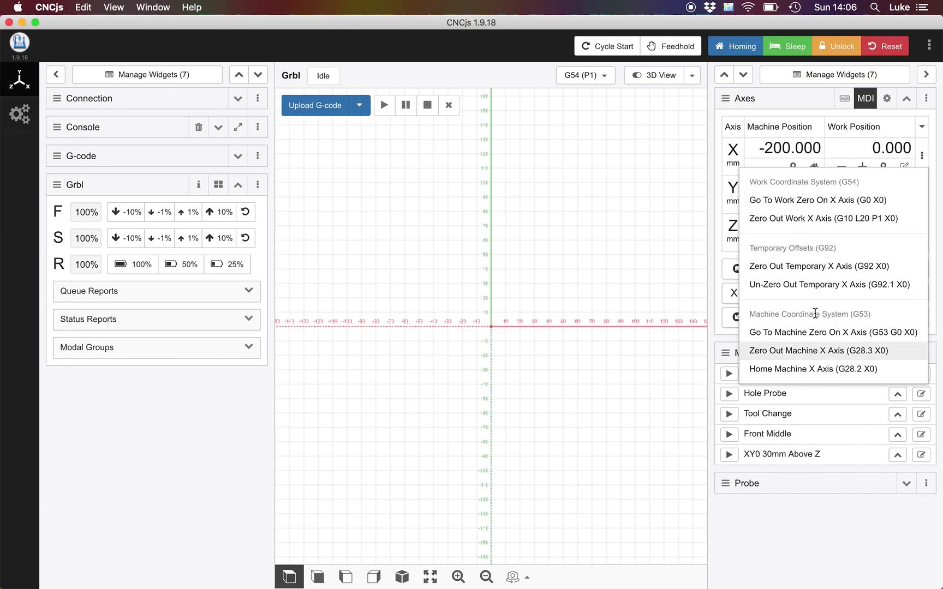
left_click(694, 286)
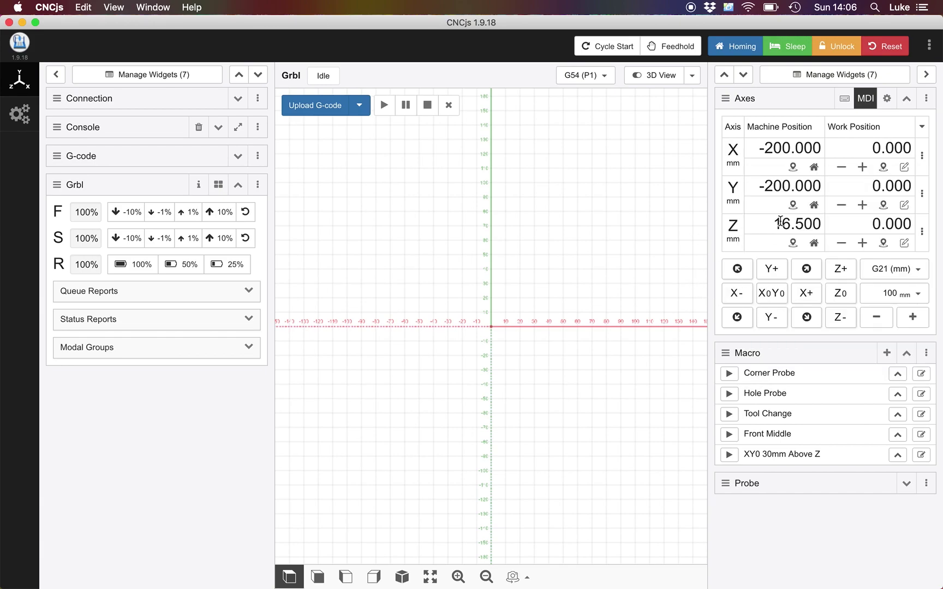
left_click(842, 103)
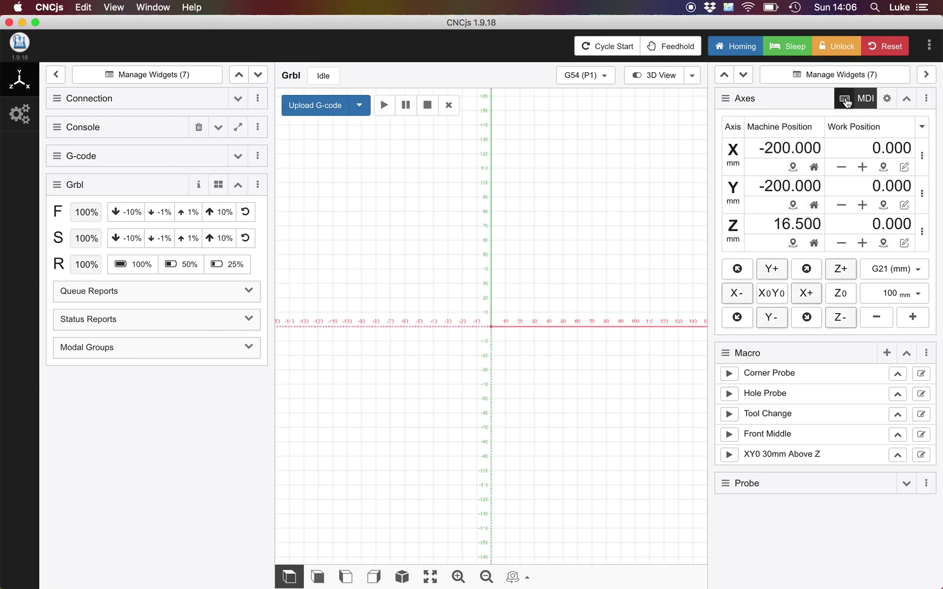
mouse_move(846, 103)
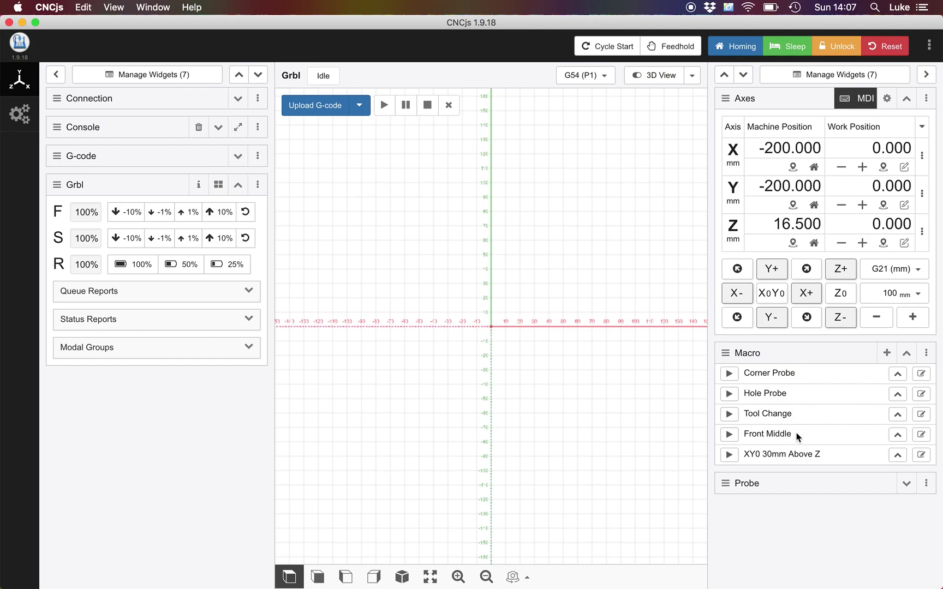
left_click(886, 354)
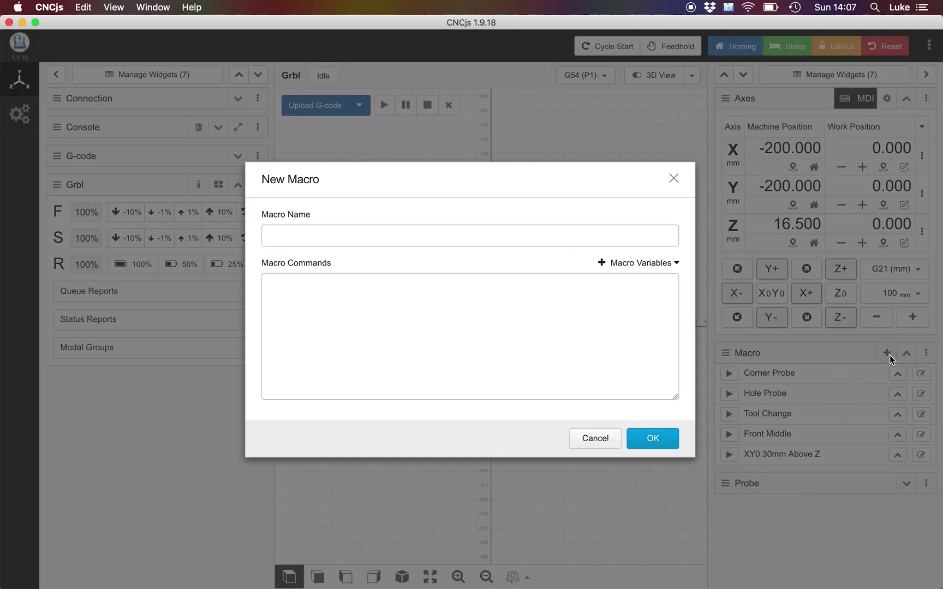
left_click(513, 245)
left_click(530, 322)
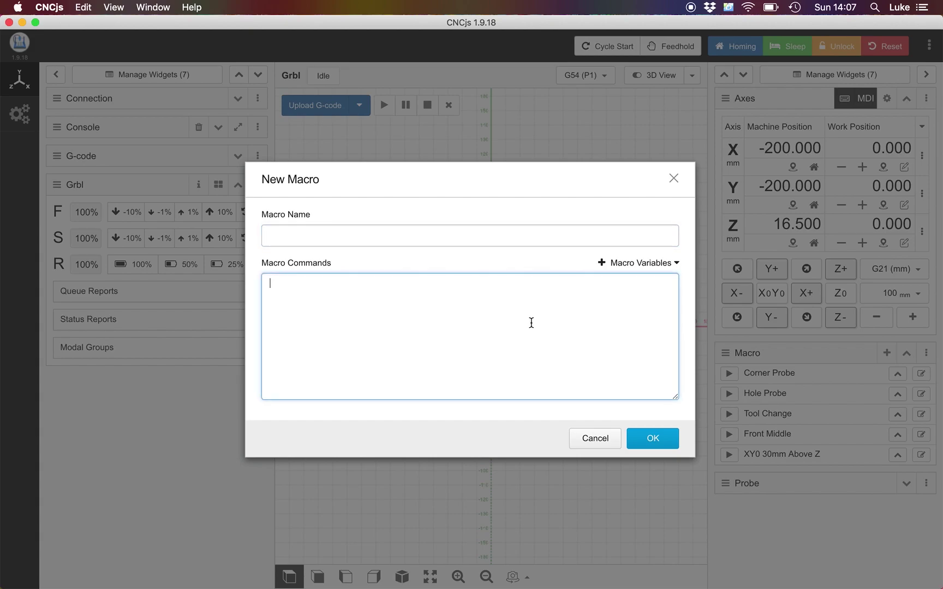
left_click(601, 443)
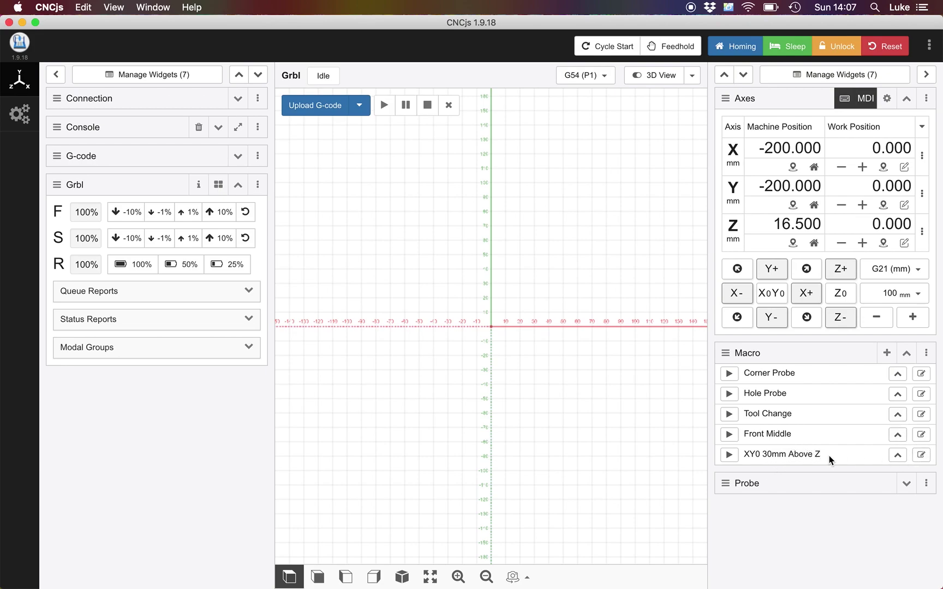
left_click(919, 456)
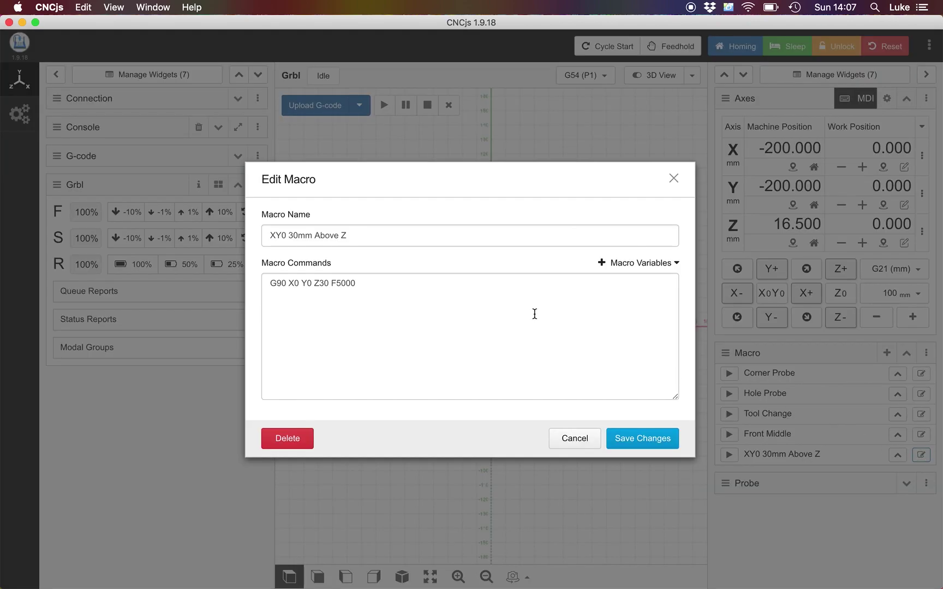
left_click_drag(417, 282, 268, 260)
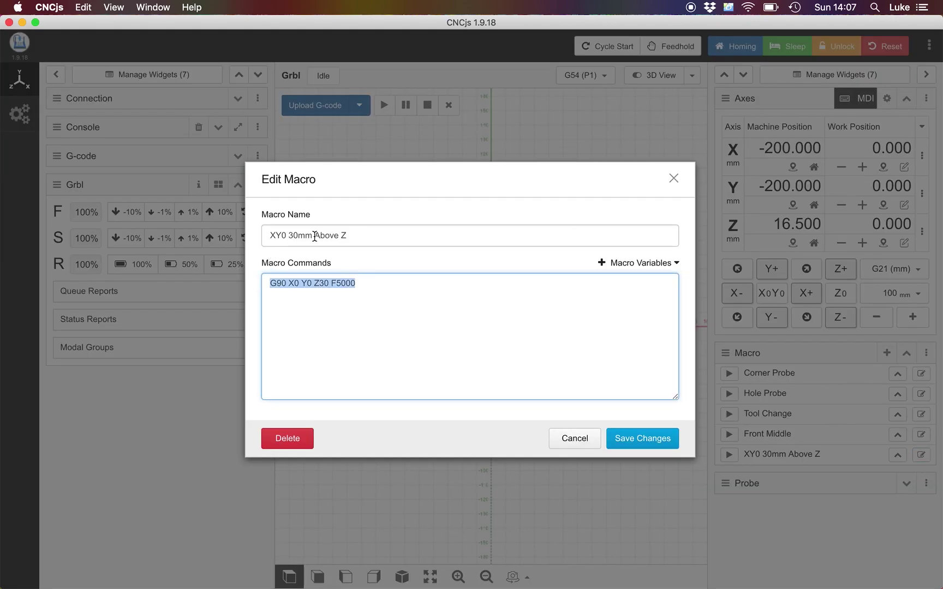
triple_click(362, 235)
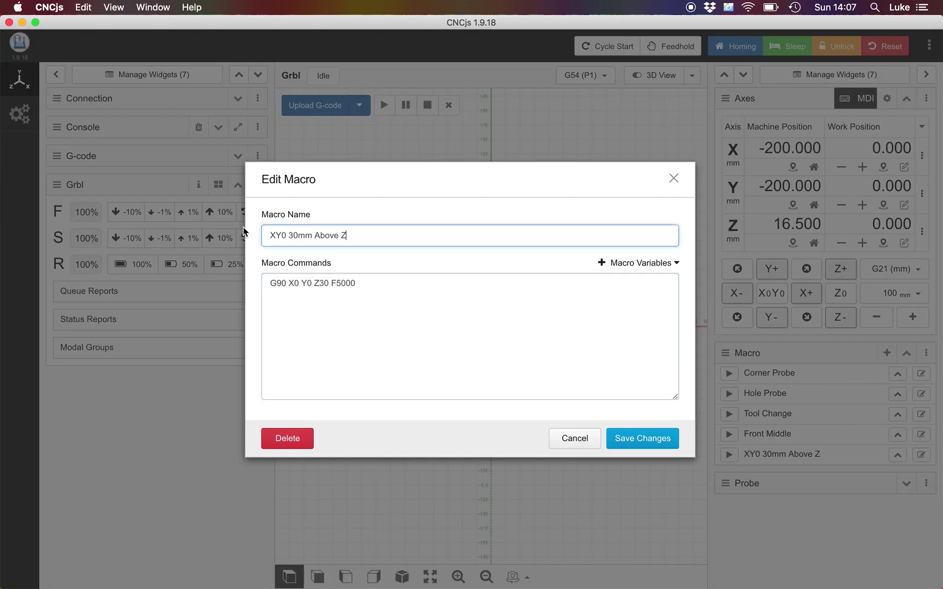
left_click(580, 439)
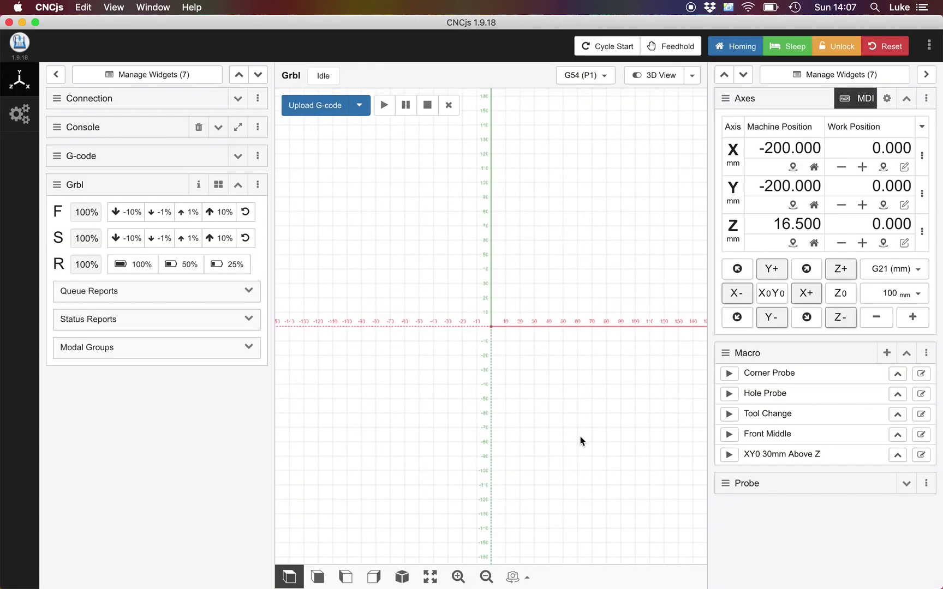
Glance at the probe settings and macro names, then open the Axes Settings dialog
left_click(905, 481)
scroll(852, 485, "down", 3)
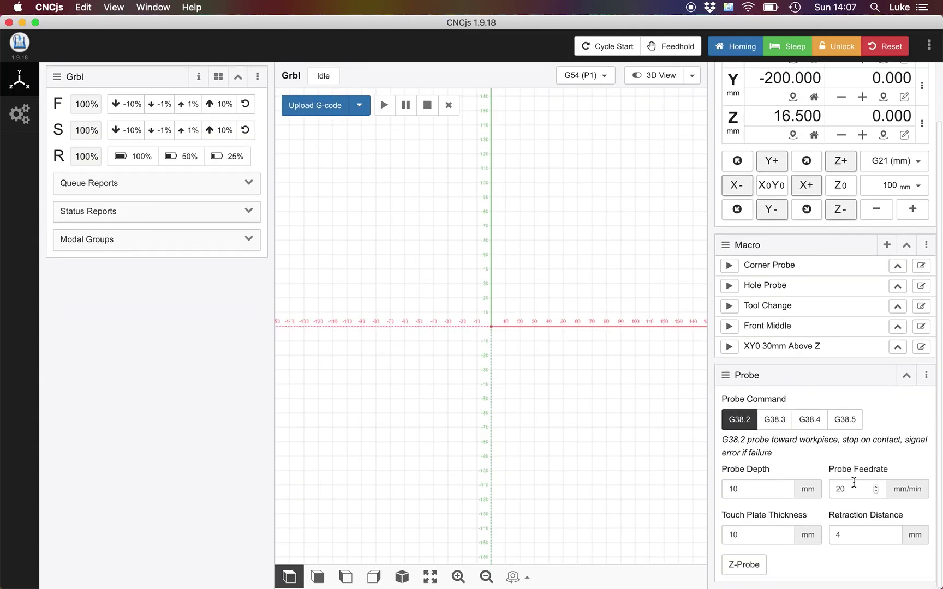
scroll(854, 482, "up", 3)
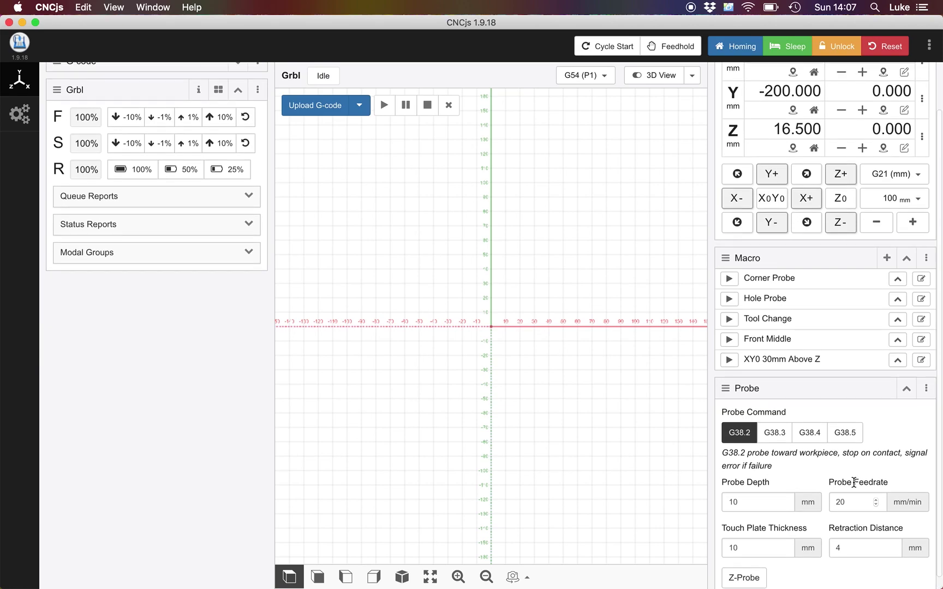
left_click(906, 482)
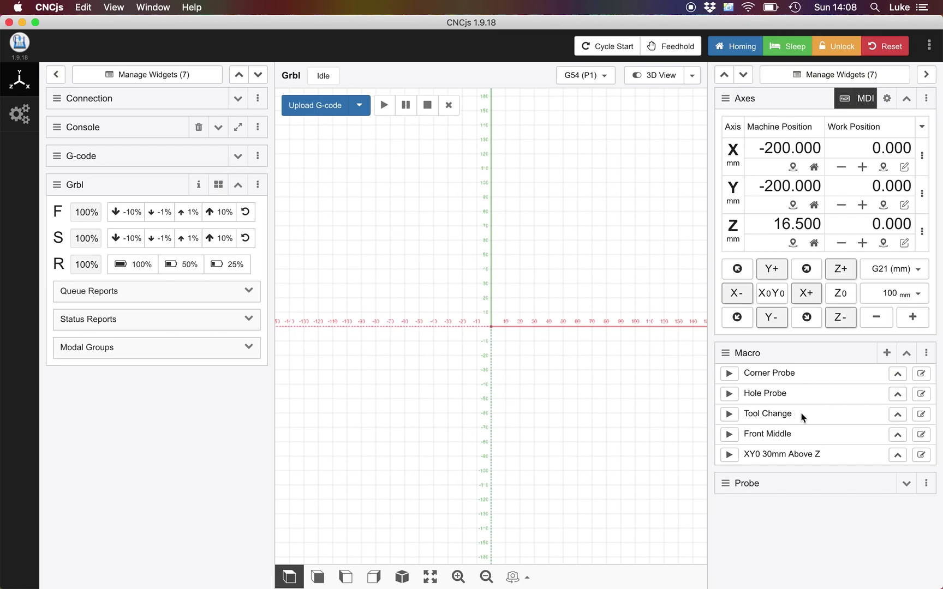
triple_click(776, 431)
triple_click(745, 459)
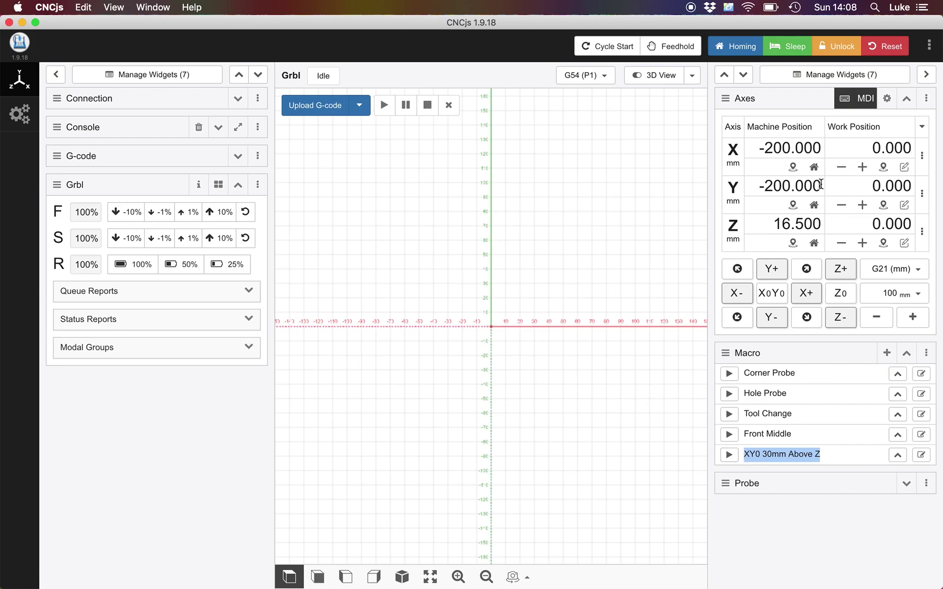
left_click(886, 99)
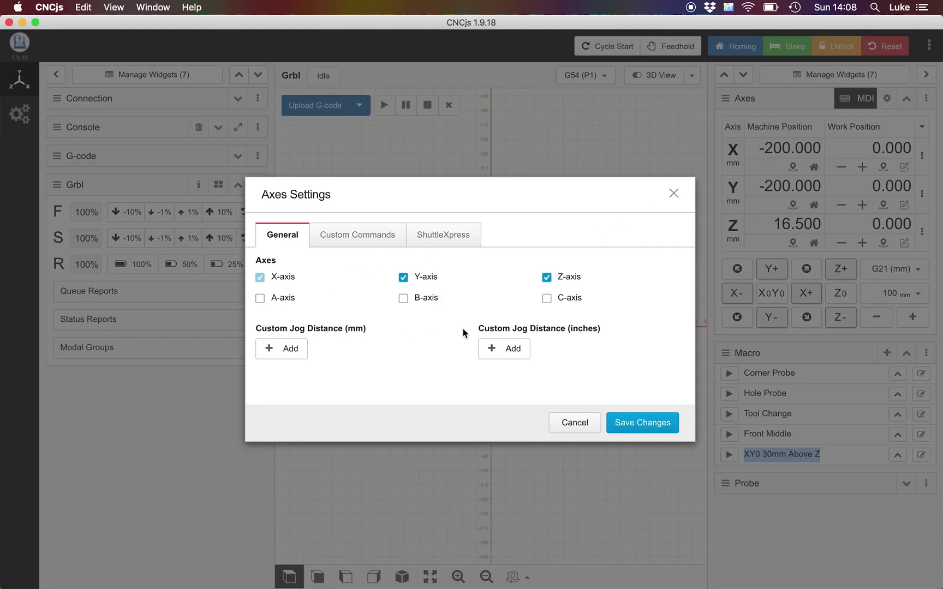
Add and remove a custom jog distance, view Custom Commands and ShuttleXpress, then cancel
left_click(286, 349)
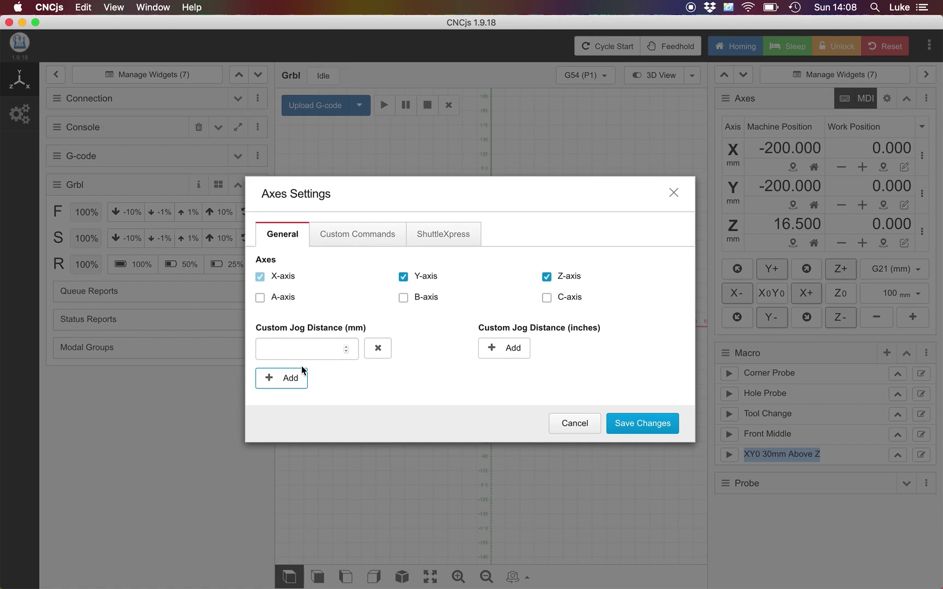
left_click(367, 356)
left_click(358, 240)
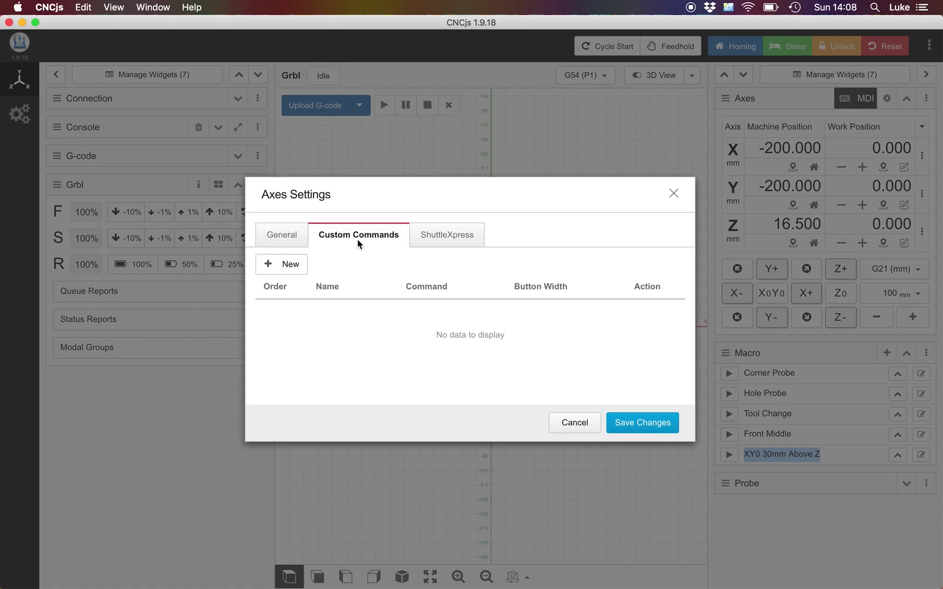
left_click(442, 243)
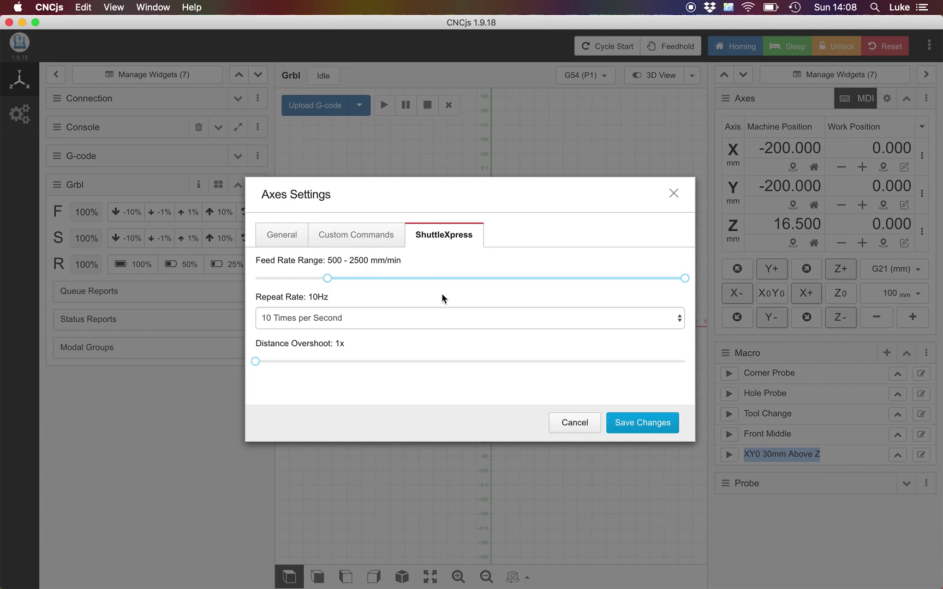
left_click(574, 420)
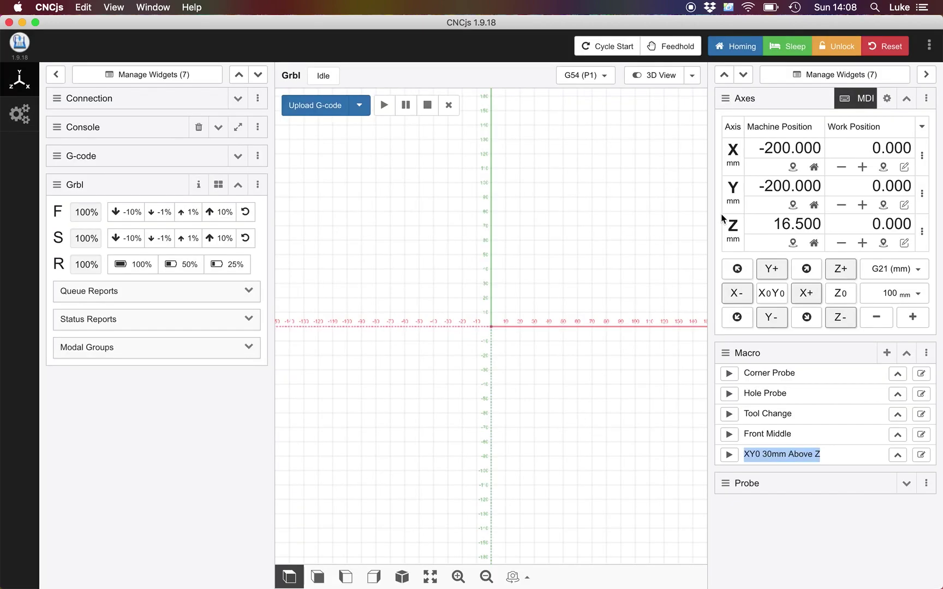
Collapse and re-expand the Axes widget, then bring up the G-code file picker
left_click(905, 100)
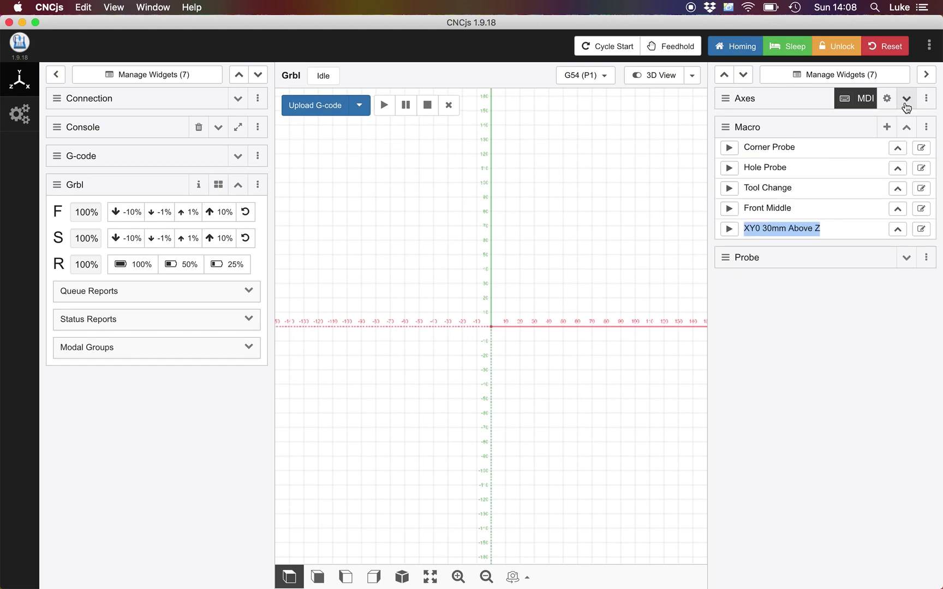
left_click(905, 104)
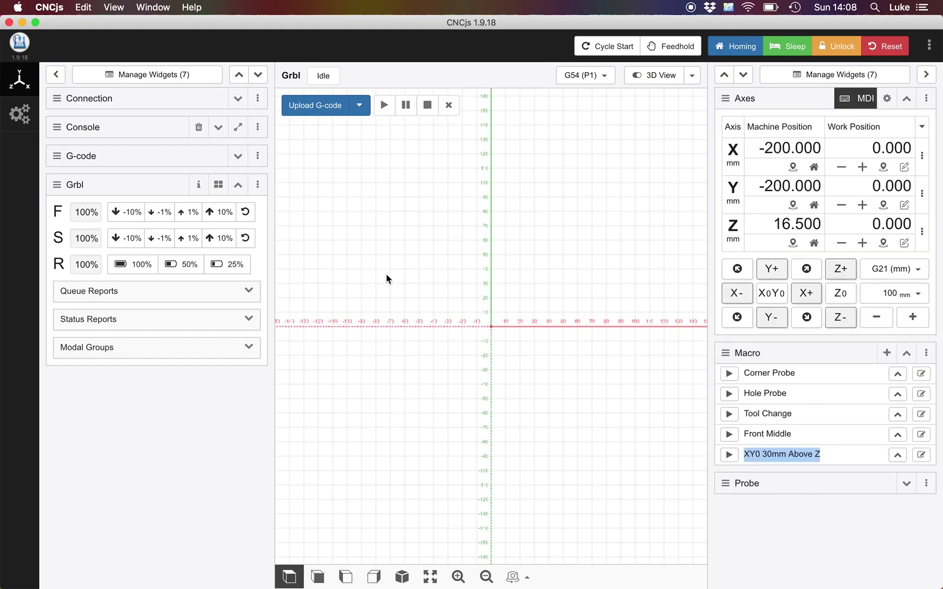
left_click(320, 105)
Load Sample File.nc and preview its toolpath from the front, right and left
left_click(350, 81)
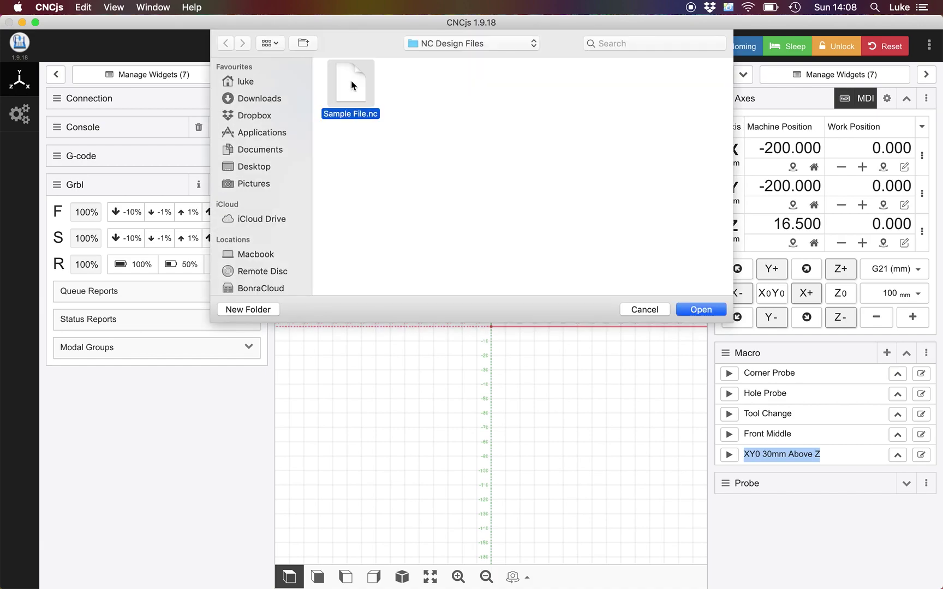
left_click(698, 310)
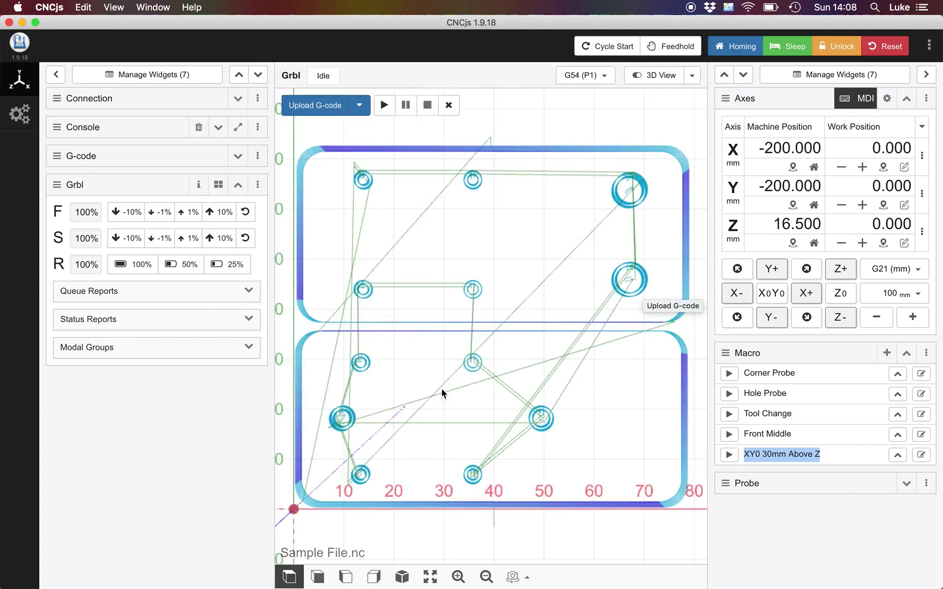
left_click(322, 575)
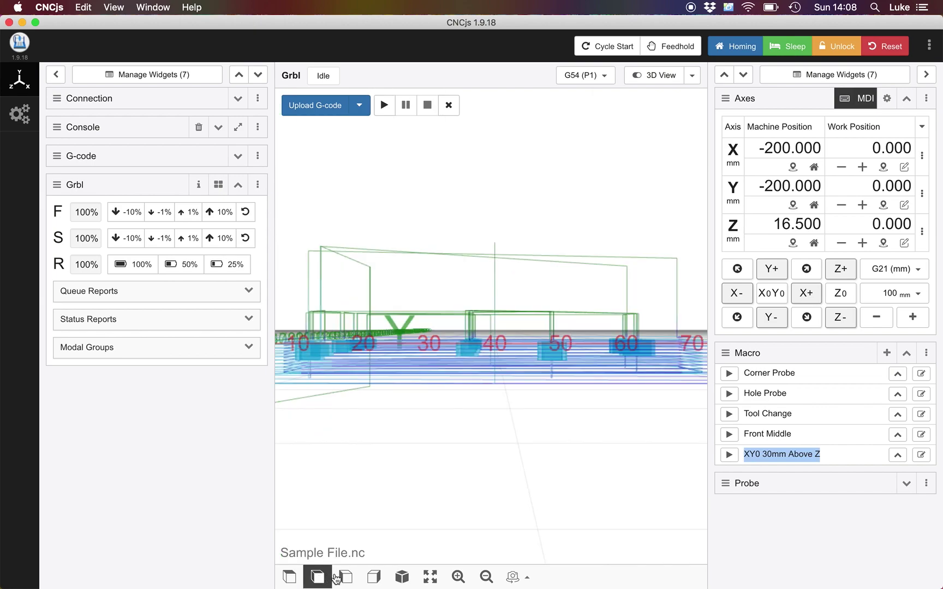
left_click(345, 577)
left_click(374, 580)
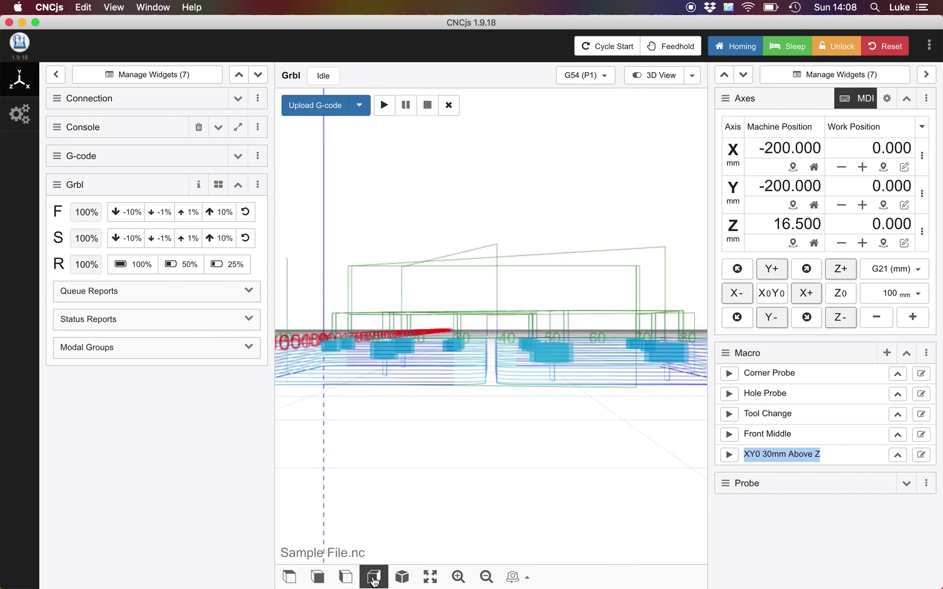
Show the toolpath in 3D View, orbit it, and zoom to fit the whole path
left_click(402, 577)
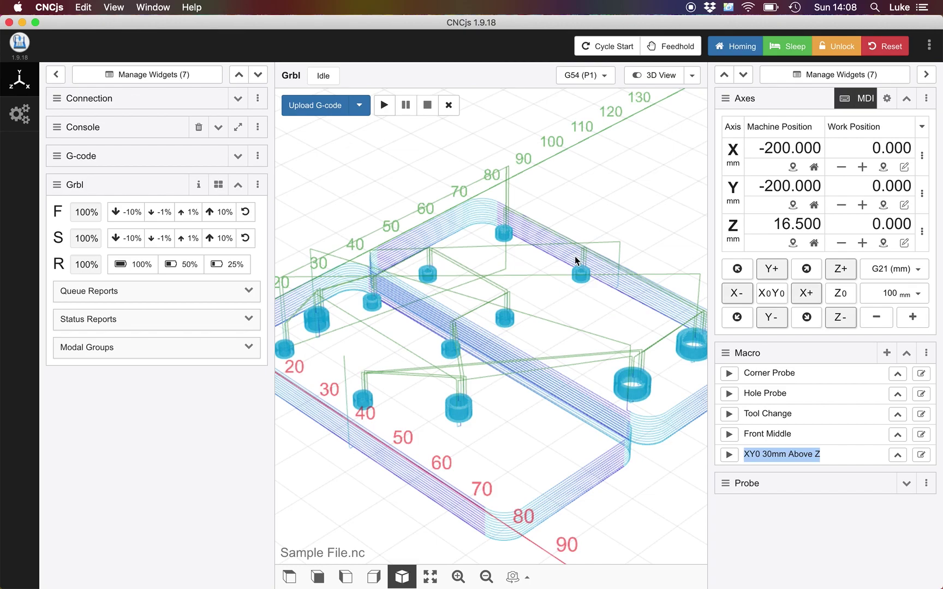
left_click_drag(574, 255, 573, 311)
left_click_drag(444, 297, 429, 349)
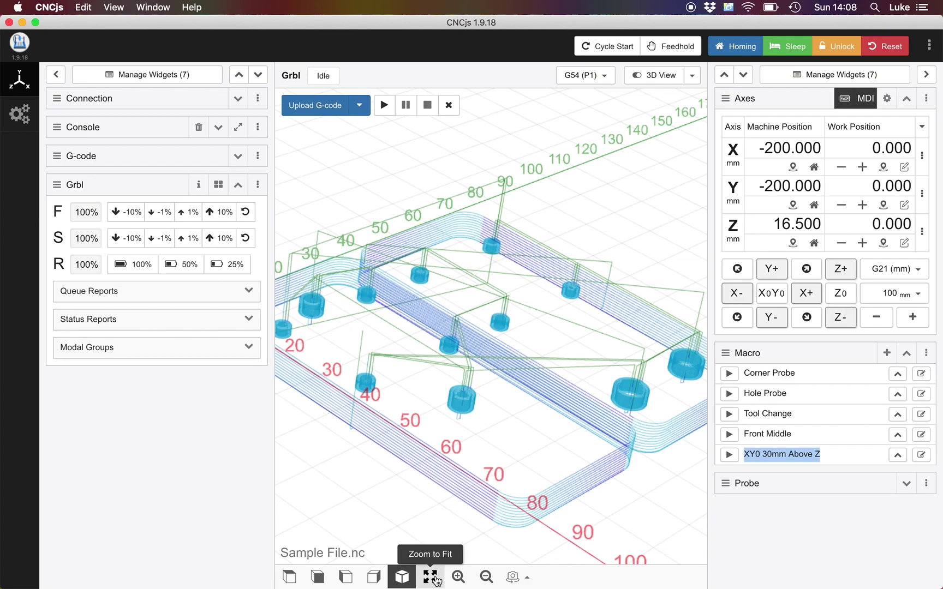
left_click(485, 577)
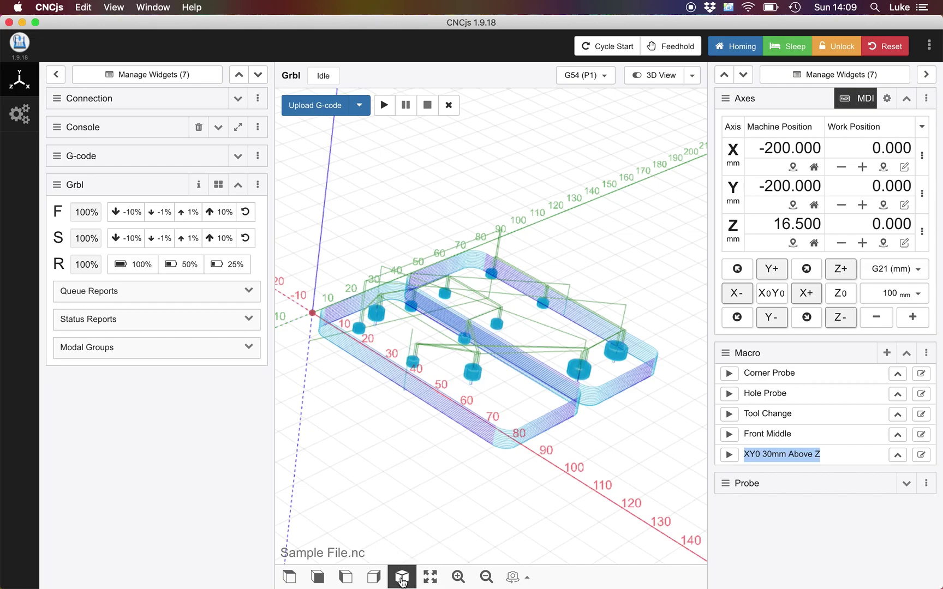
left_click_drag(403, 399, 439, 374)
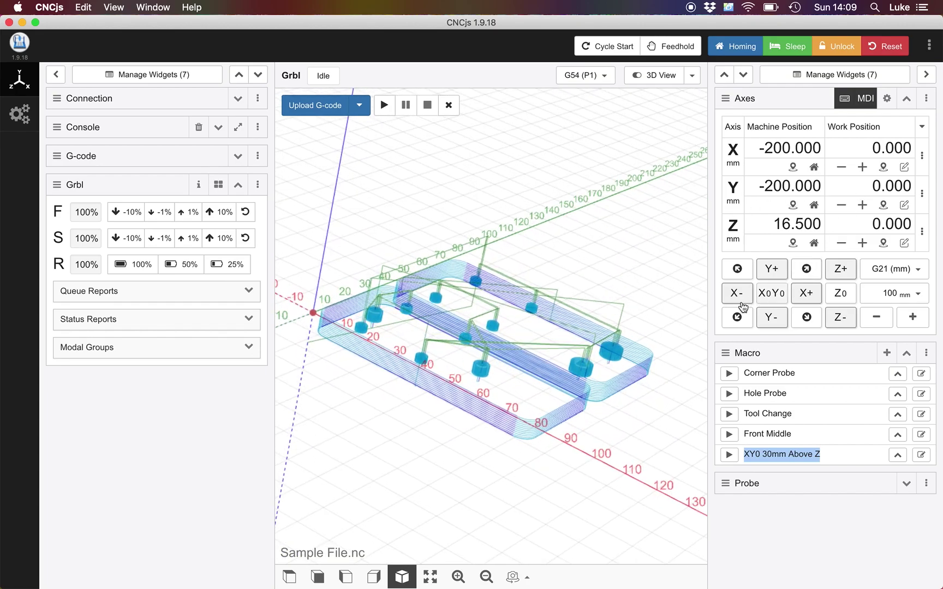
Set the jog step to 50 mm and jog 50 mm toward negative X, Y and Z
left_click(874, 318)
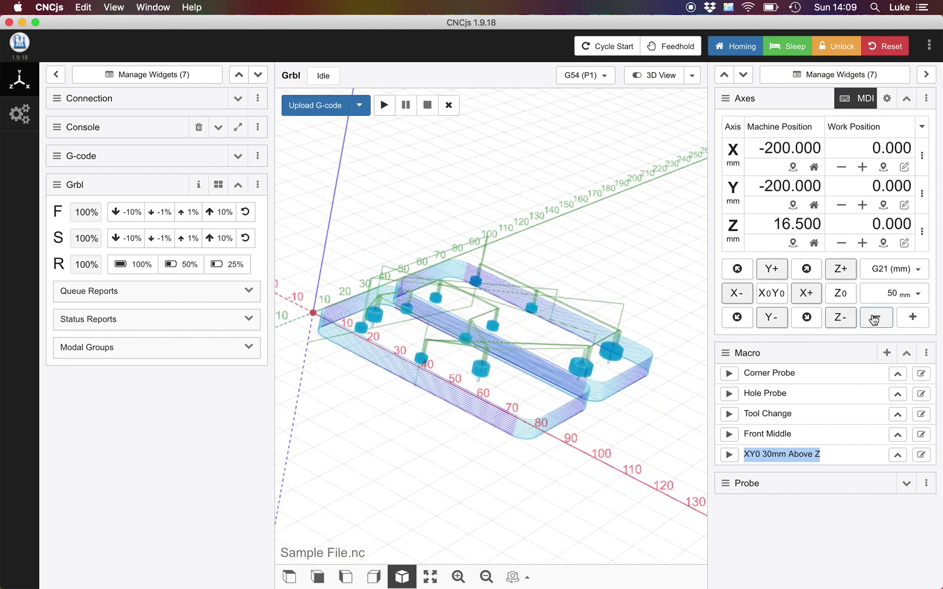
left_click(742, 322)
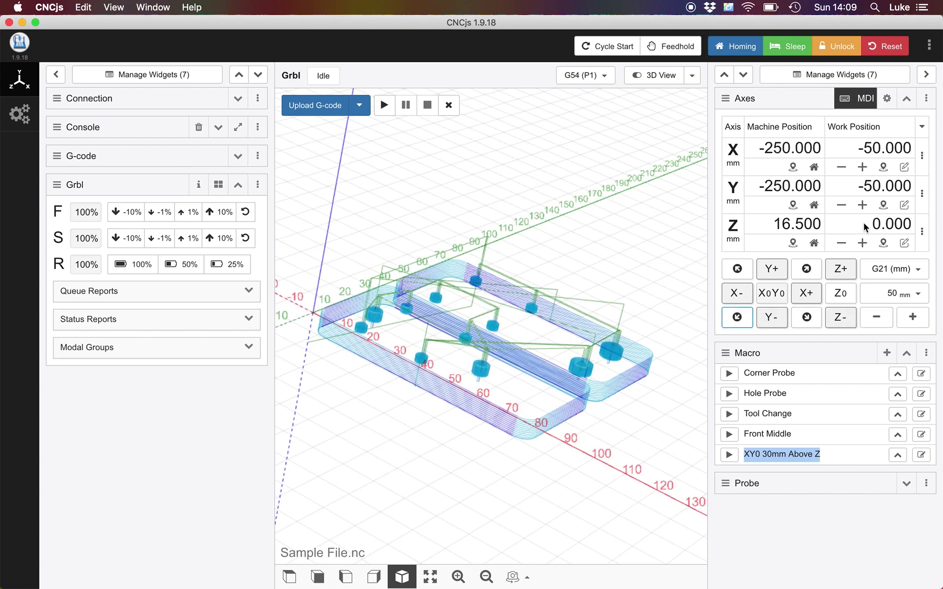
left_click(841, 318)
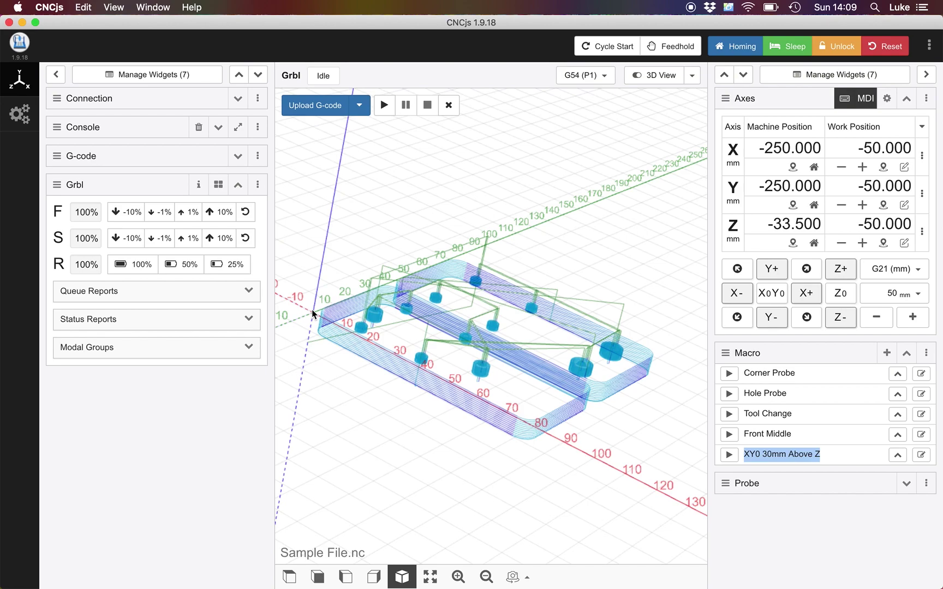
Zero the X, Y and Z work positions at this new spot
left_click(882, 167)
left_click(883, 204)
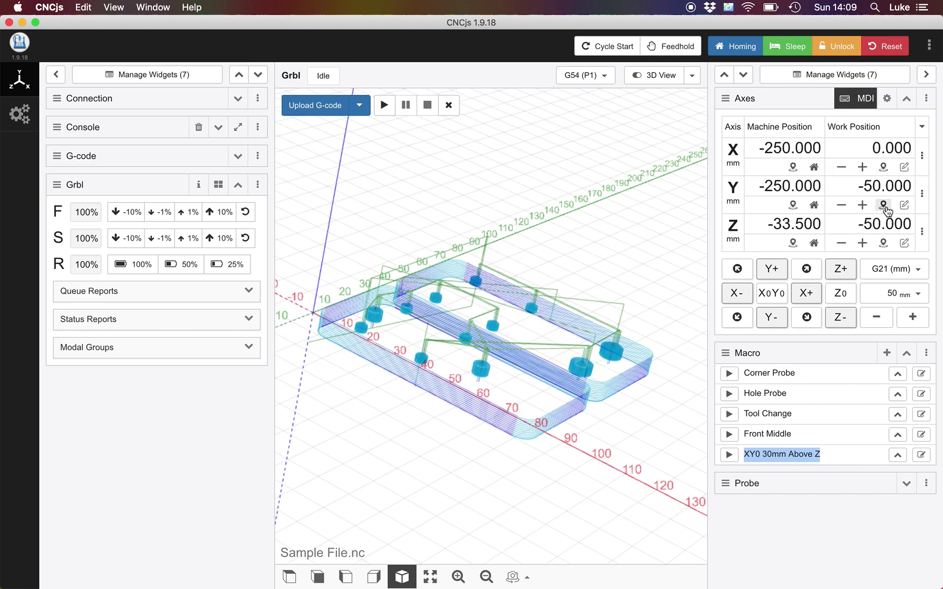
left_click(882, 243)
Run the Sample File.nc job and briefly check the planner and receive buffer reports
left_click(384, 112)
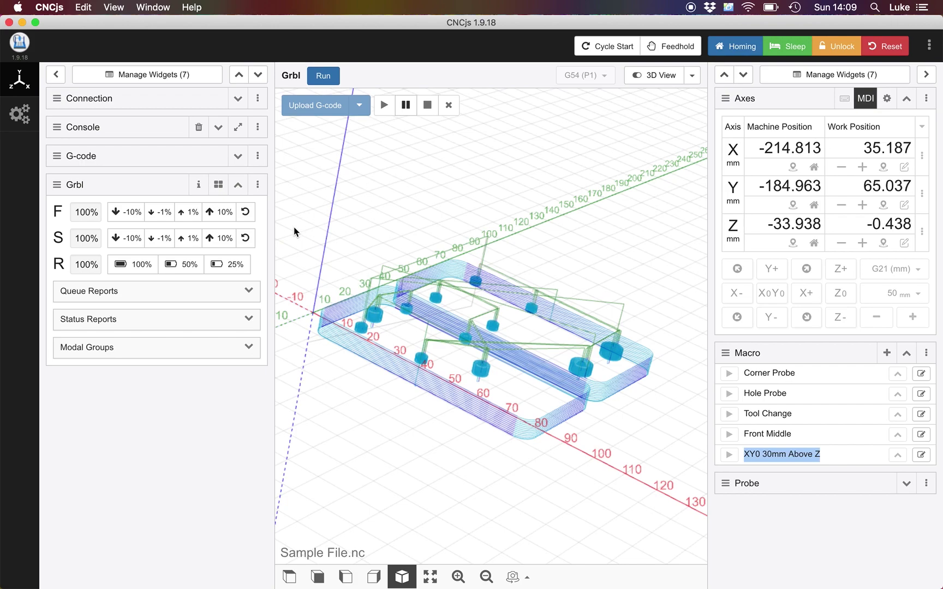
left_click(249, 291)
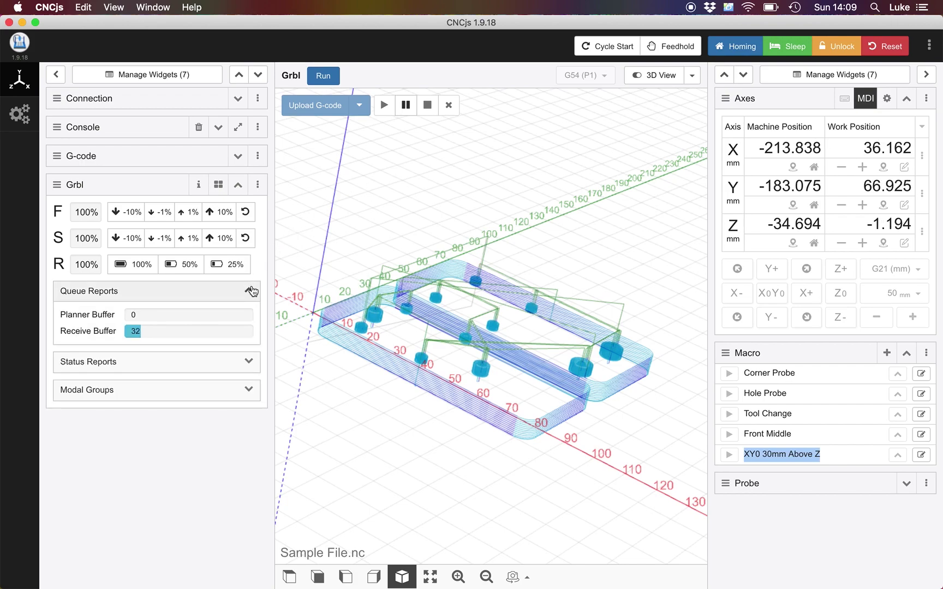
left_click(249, 291)
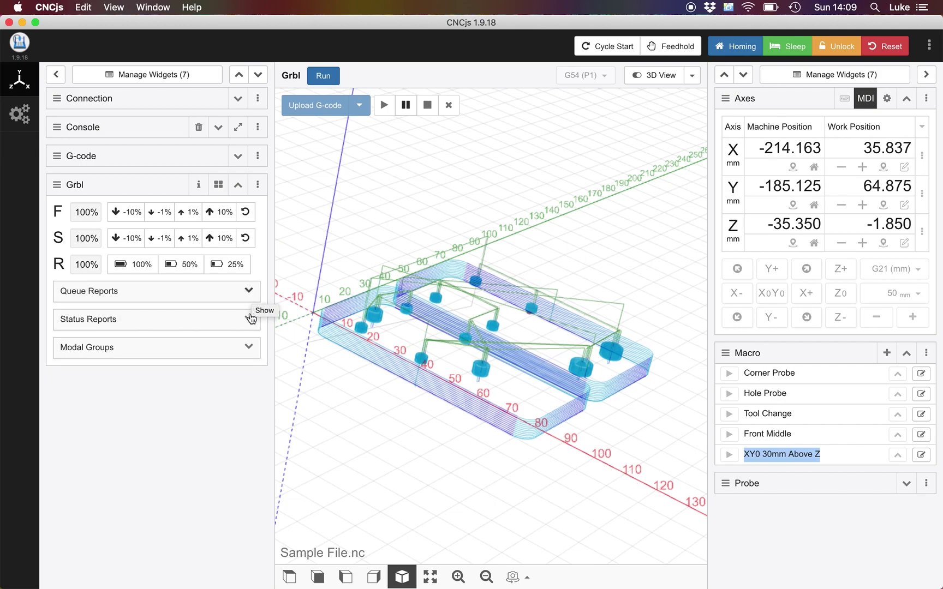
Check the machine status reports, then the G-code job progress and toolpath bounds
left_click(250, 319)
left_click(250, 320)
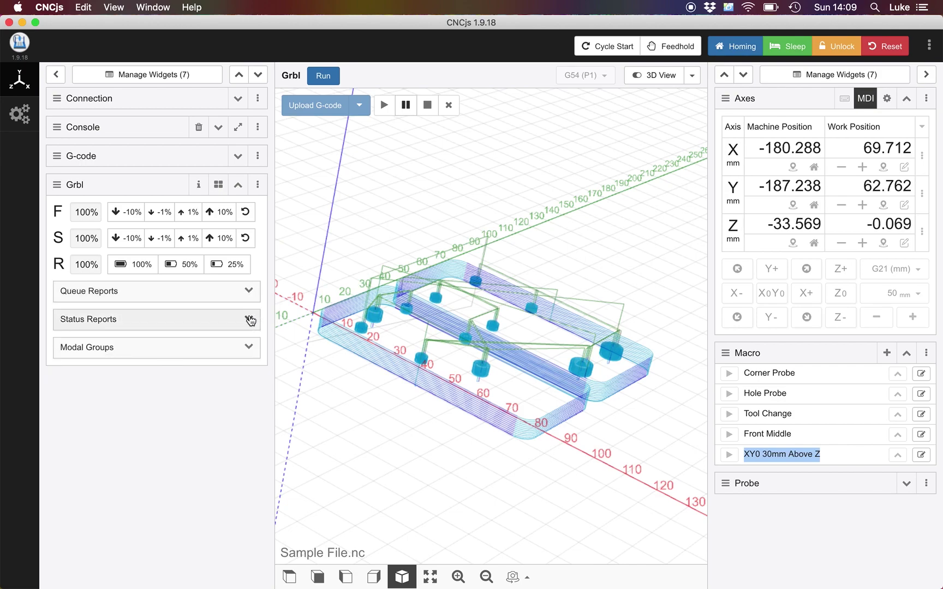
left_click(238, 156)
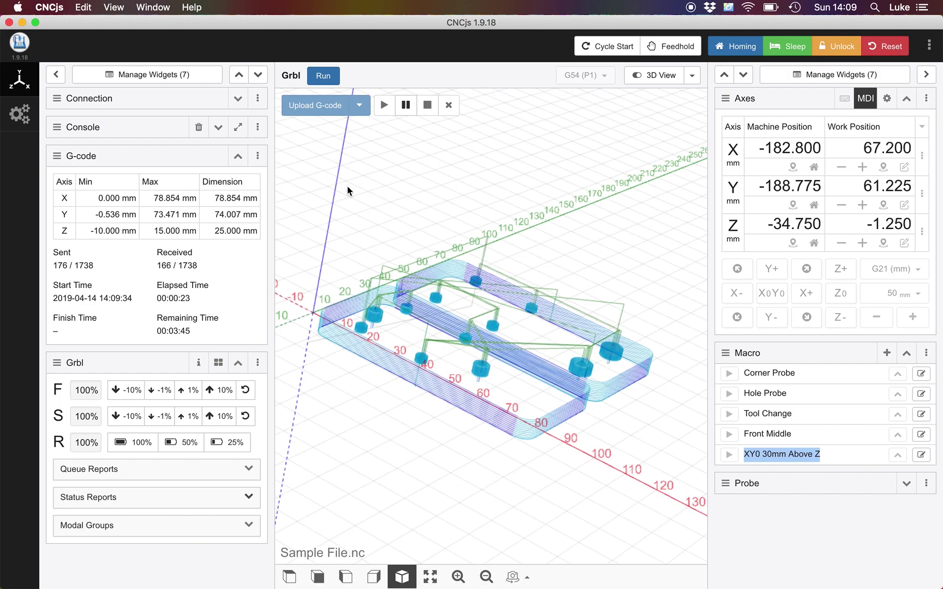
left_click(237, 156)
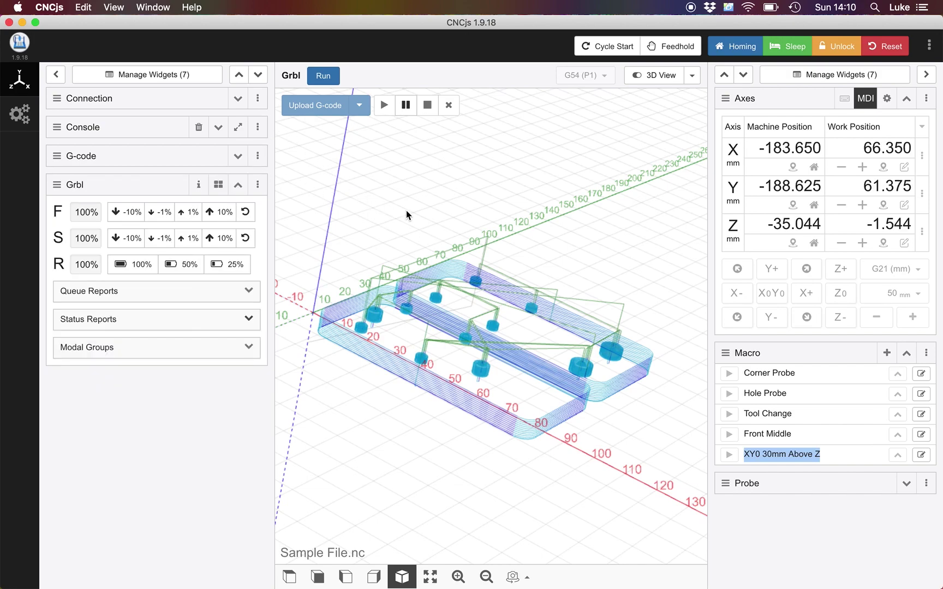